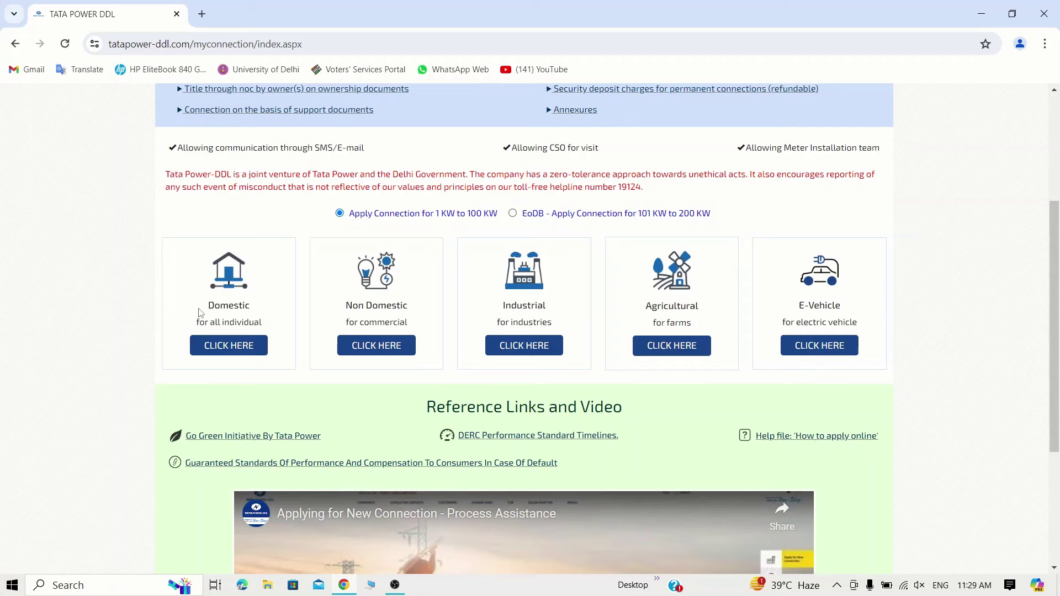
# Step: Highlight the Non Domestic and Domestic category names to compare them
pyautogui.moveTo(201, 312); pyautogui.dragTo(429, 307)
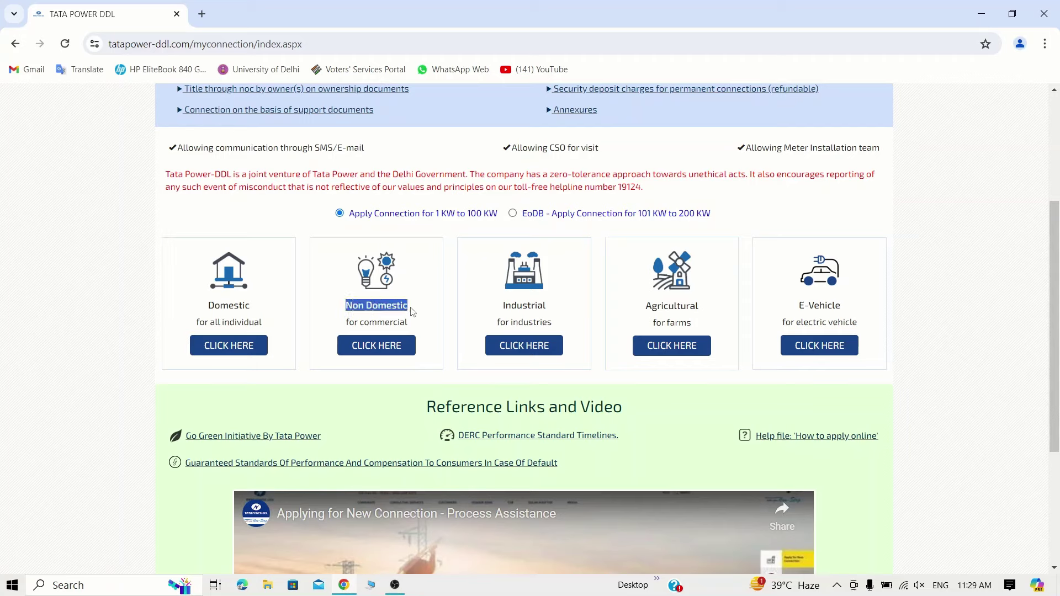
pyautogui.click(412, 310)
pyautogui.moveTo(208, 307); pyautogui.dragTo(250, 303)
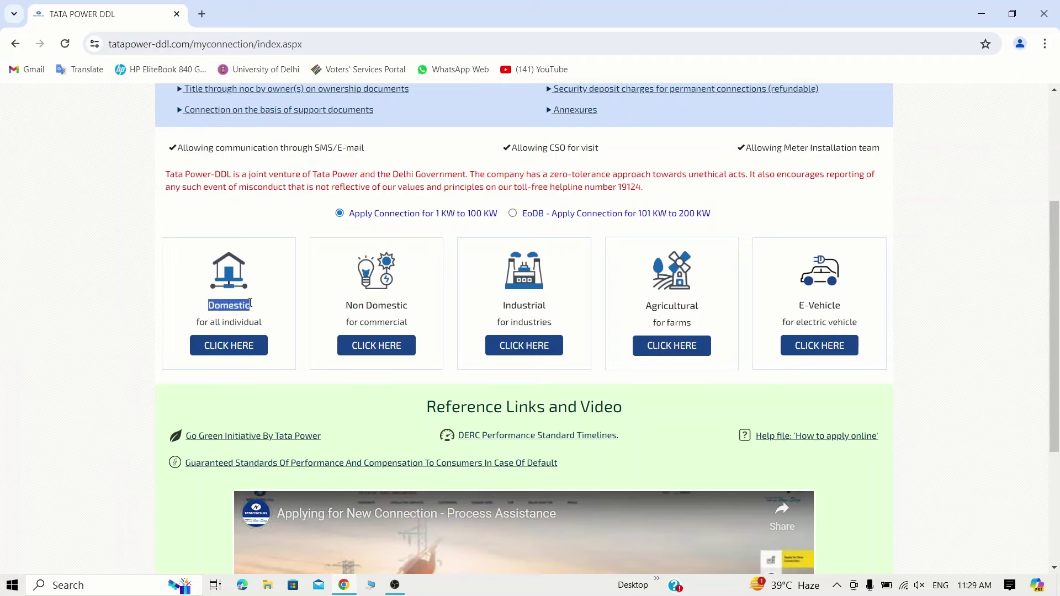
pyautogui.moveTo(354, 305); pyautogui.dragTo(412, 308)
pyautogui.click(383, 302)
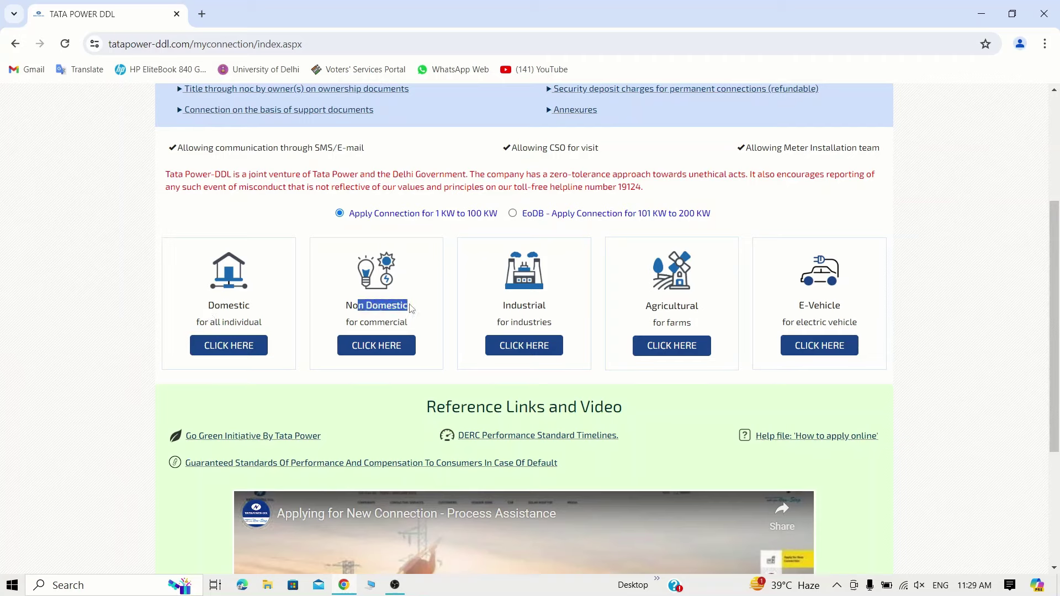
pyautogui.click(381, 306)
# Step: Review the Industrial, Agricultural and E-Vehicle cards, then start a Domestic application
pyautogui.moveTo(504, 307); pyautogui.dragTo(535, 307)
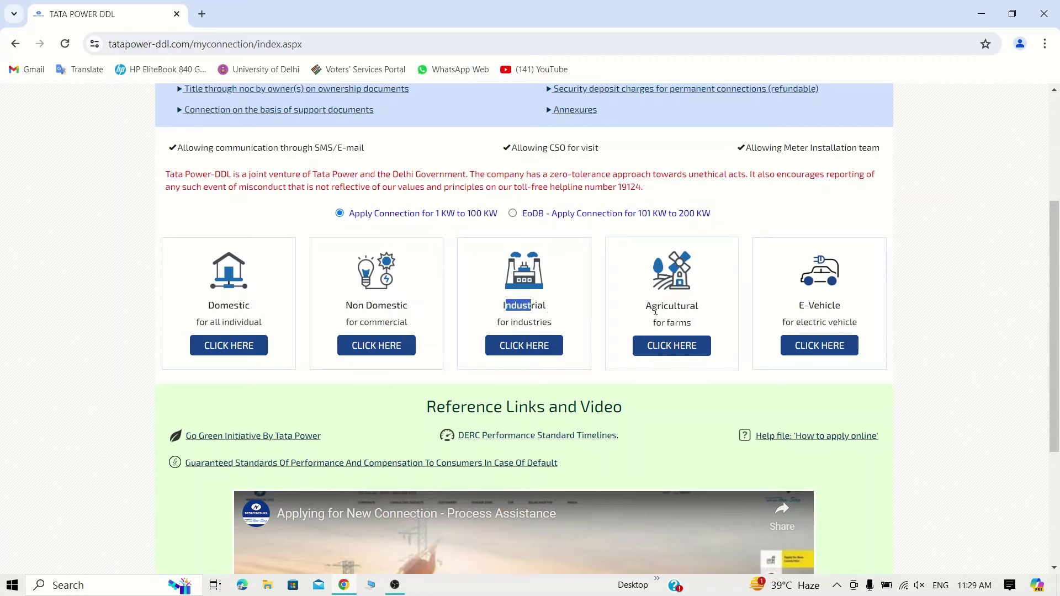
pyautogui.moveTo(645, 307); pyautogui.dragTo(699, 311)
pyautogui.moveTo(799, 306); pyautogui.dragTo(844, 315)
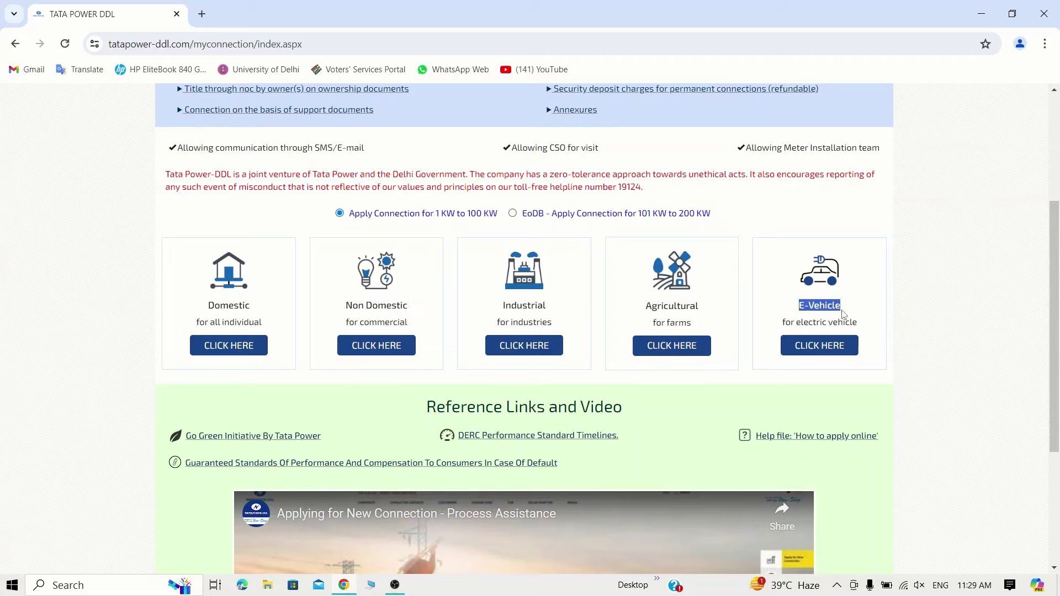
pyautogui.moveTo(500, 321); pyautogui.dragTo(789, 323)
pyautogui.click(88, 255)
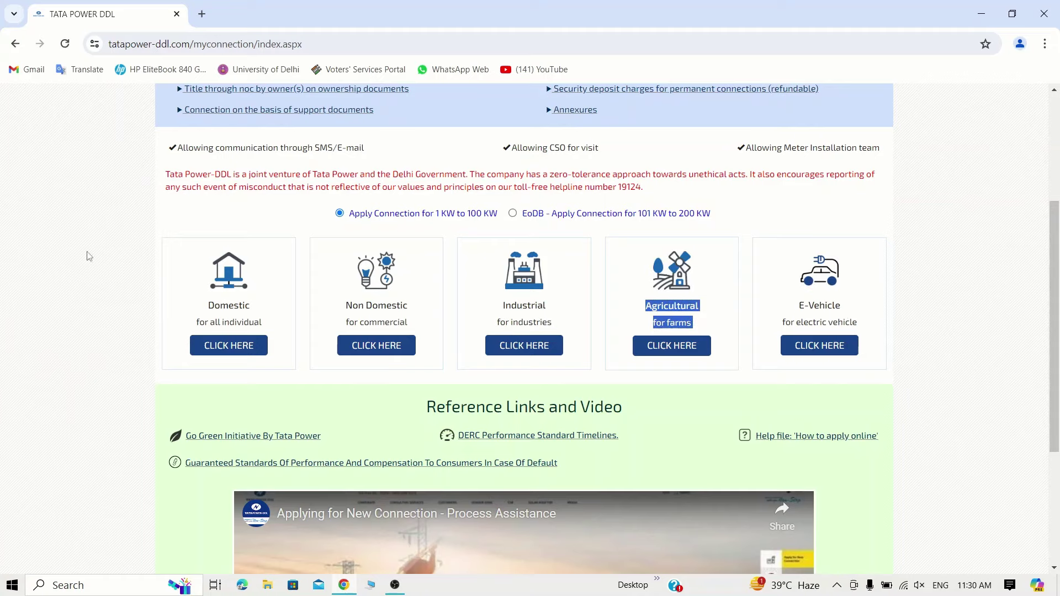
pyautogui.click(222, 348)
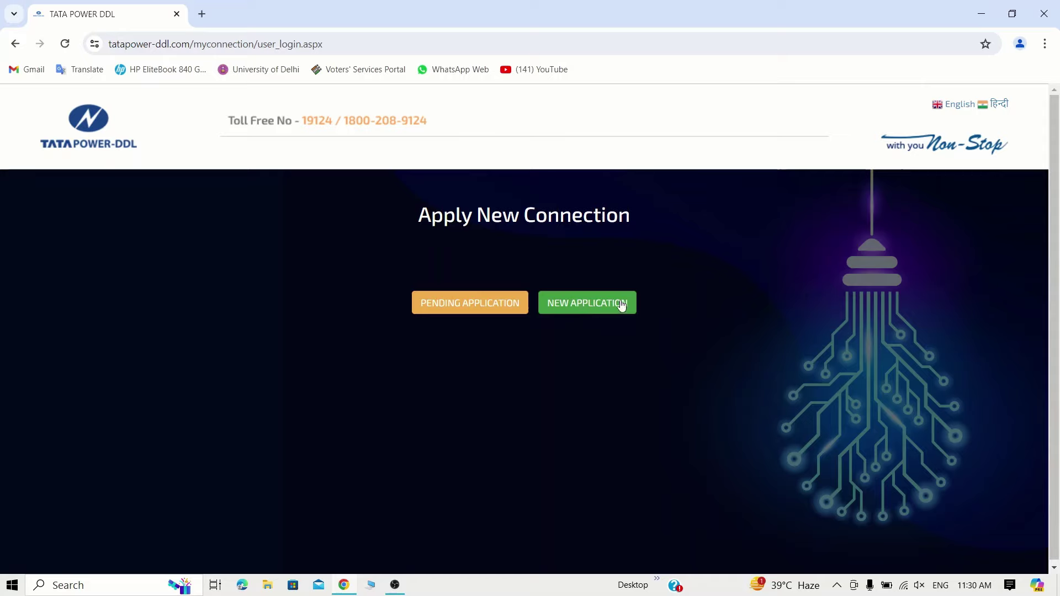
# Step: Begin a new application and enter the applicant's mobile number
pyautogui.click(589, 307)
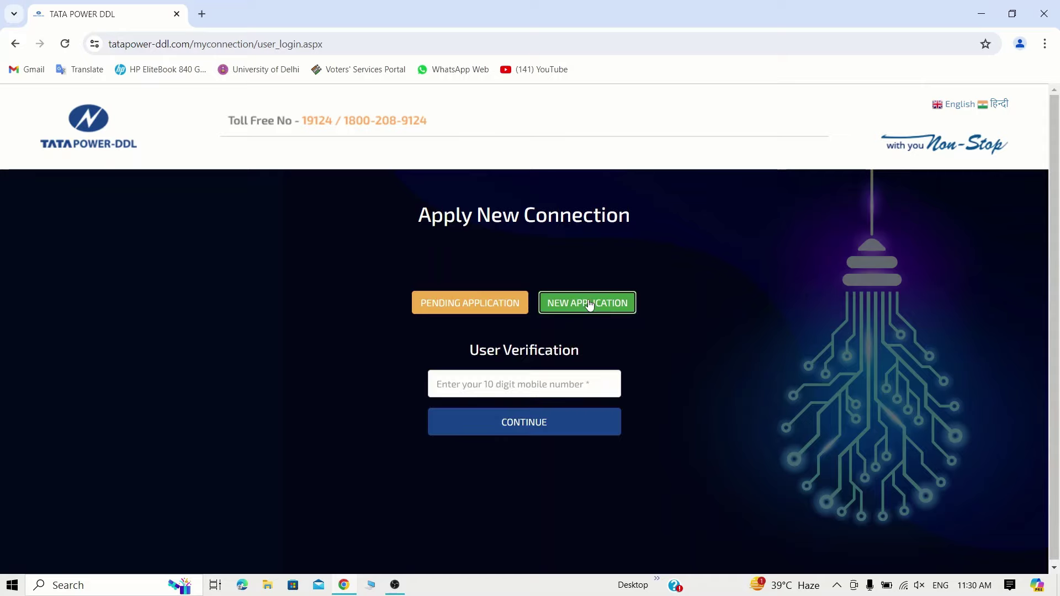
pyautogui.click(504, 384)
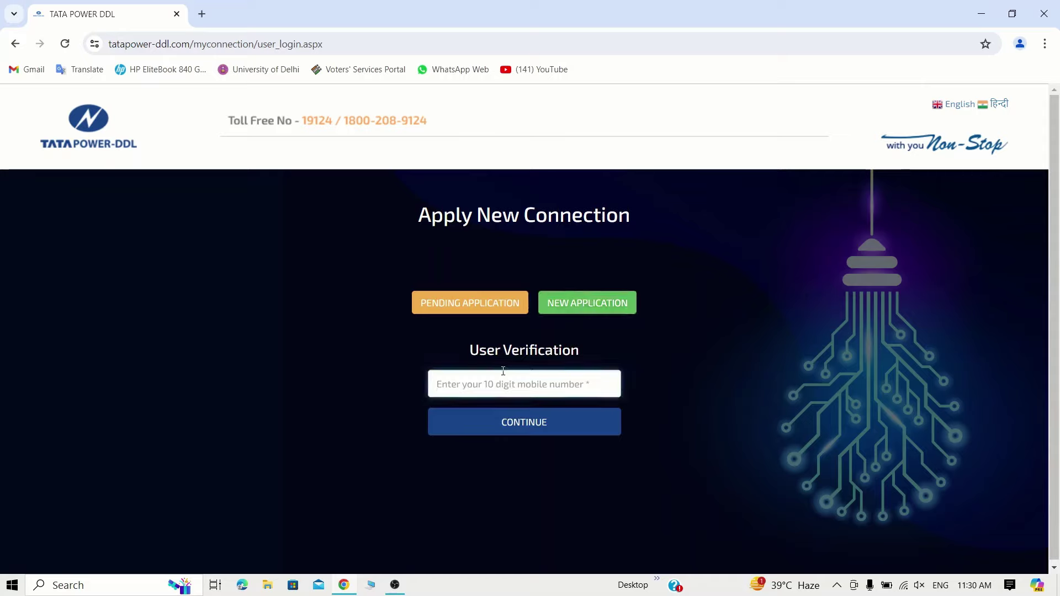
pyautogui.write('8xxxxxxxx3')
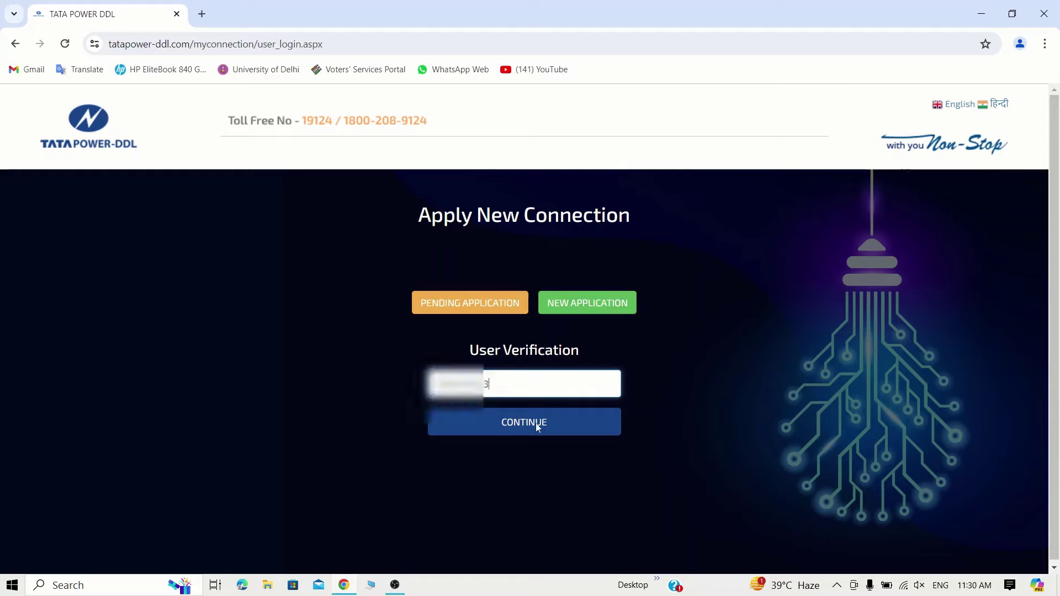
# Step: Request the OTP and enter the six-digit code received
pyautogui.click(550, 423)
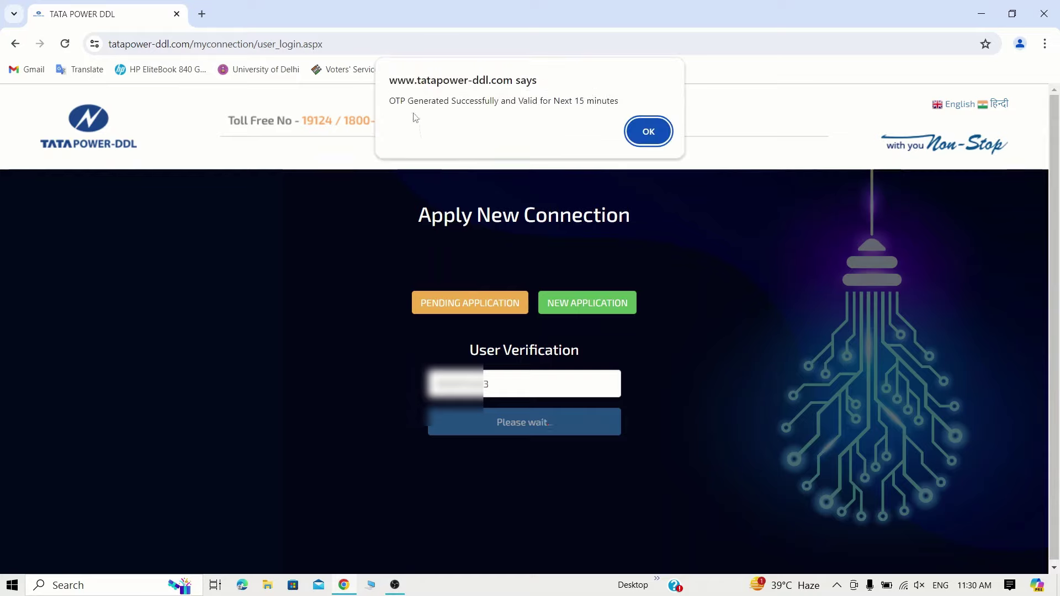
pyautogui.click(649, 131)
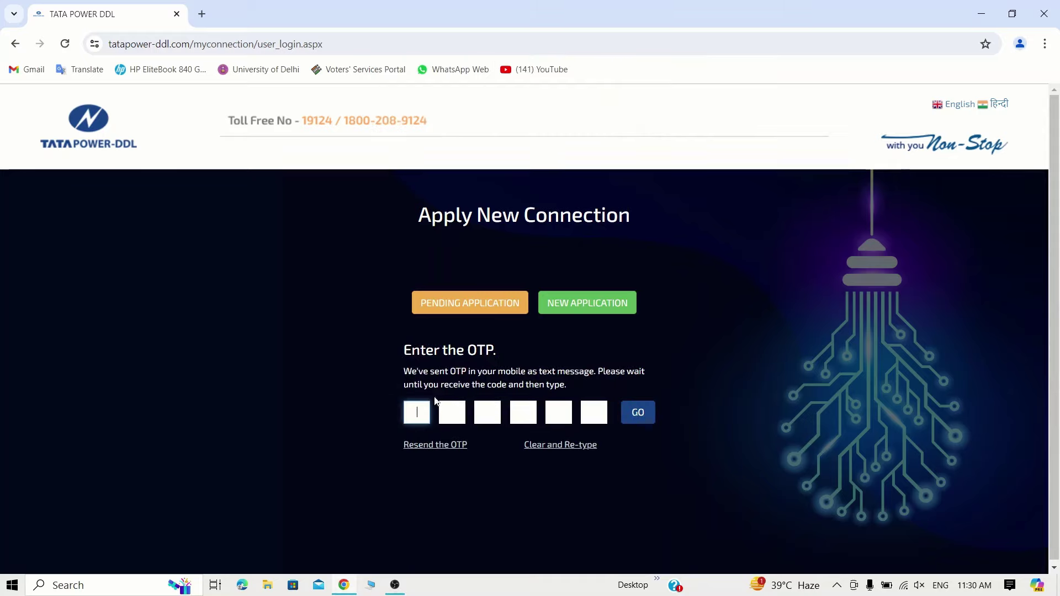
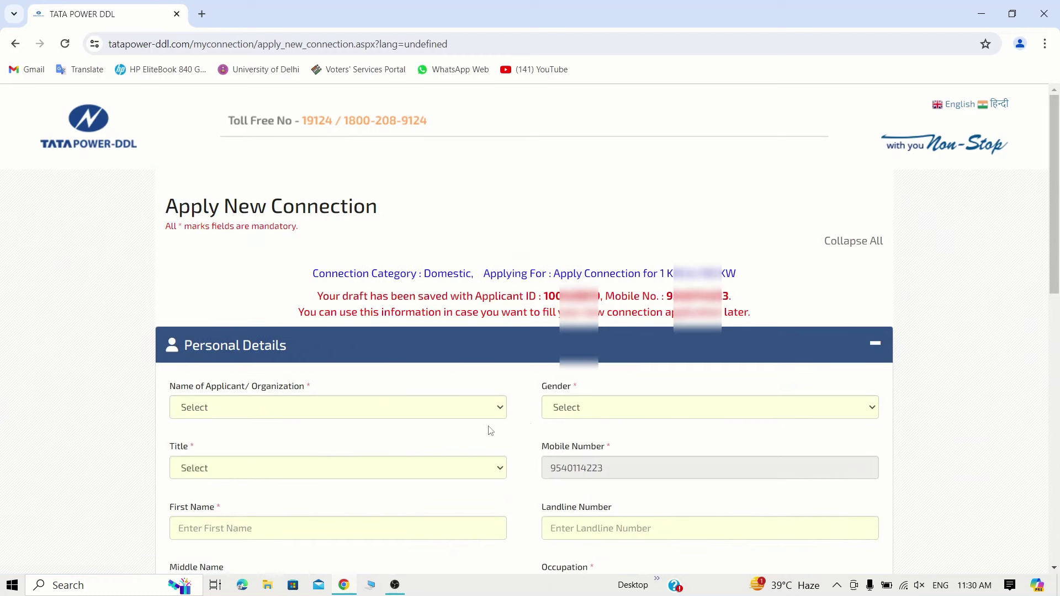
# Step: Review the saved draft's applicant ID in the confirmation message
pyautogui.scroll(-2, 561, 454)
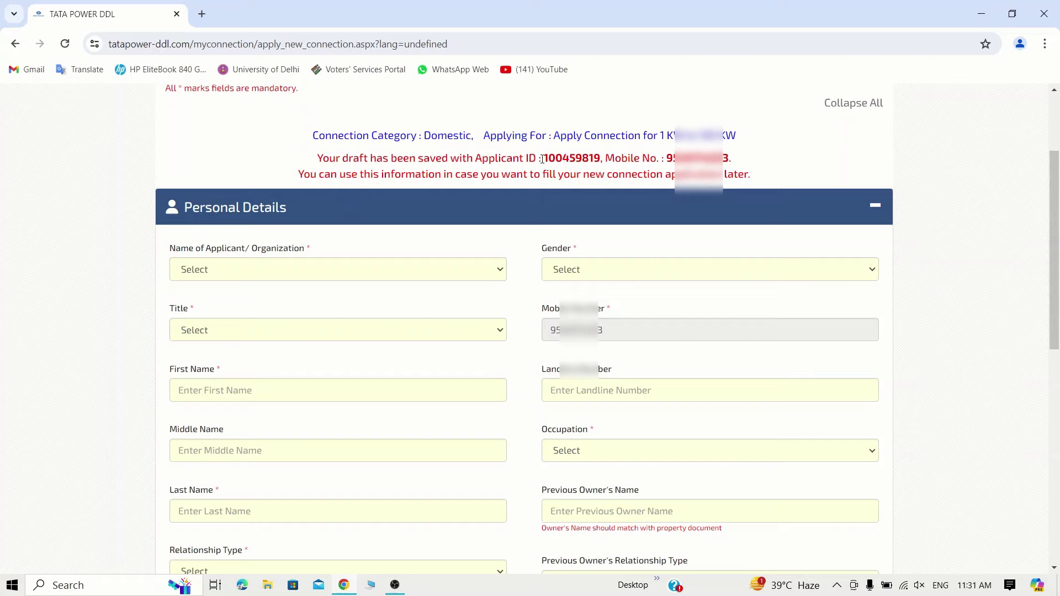
pyautogui.moveTo(542, 160); pyautogui.dragTo(762, 165)
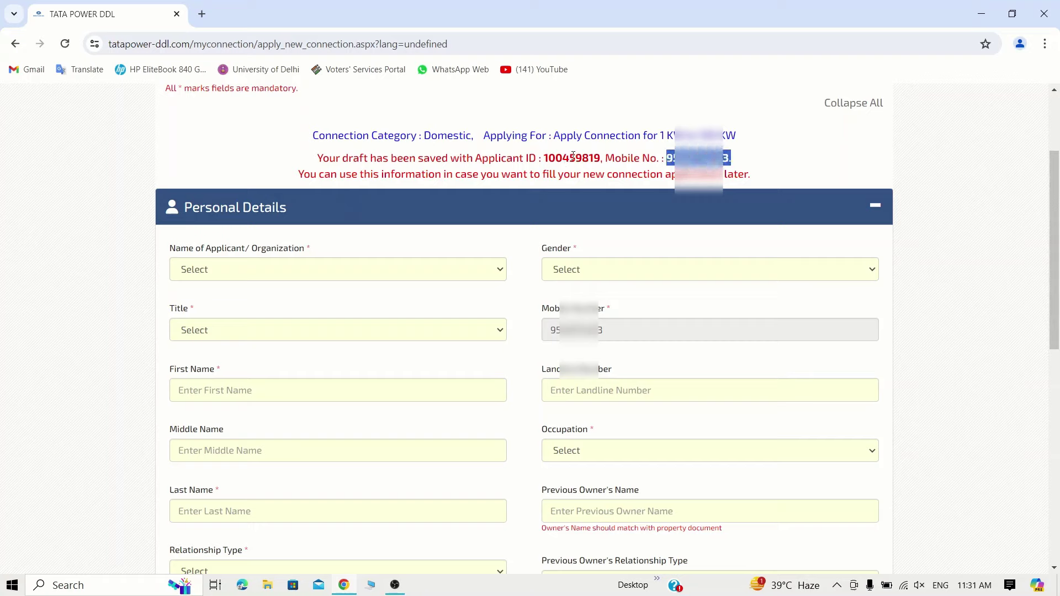
pyautogui.moveTo(568, 157); pyautogui.dragTo(712, 158)
pyautogui.click(656, 157)
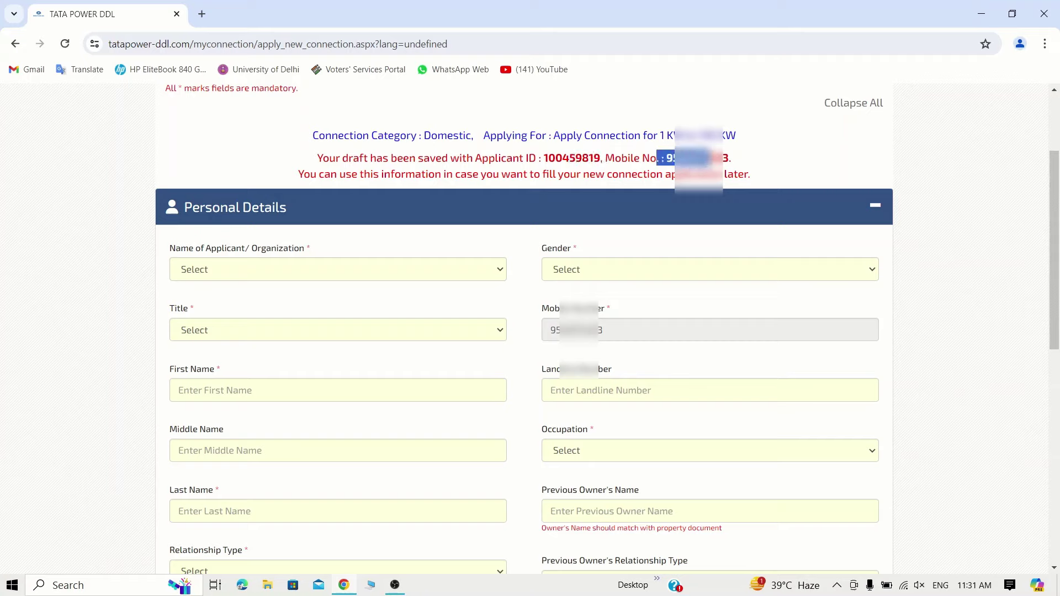
pyautogui.moveTo(546, 156); pyautogui.dragTo(602, 159)
pyautogui.click(545, 155)
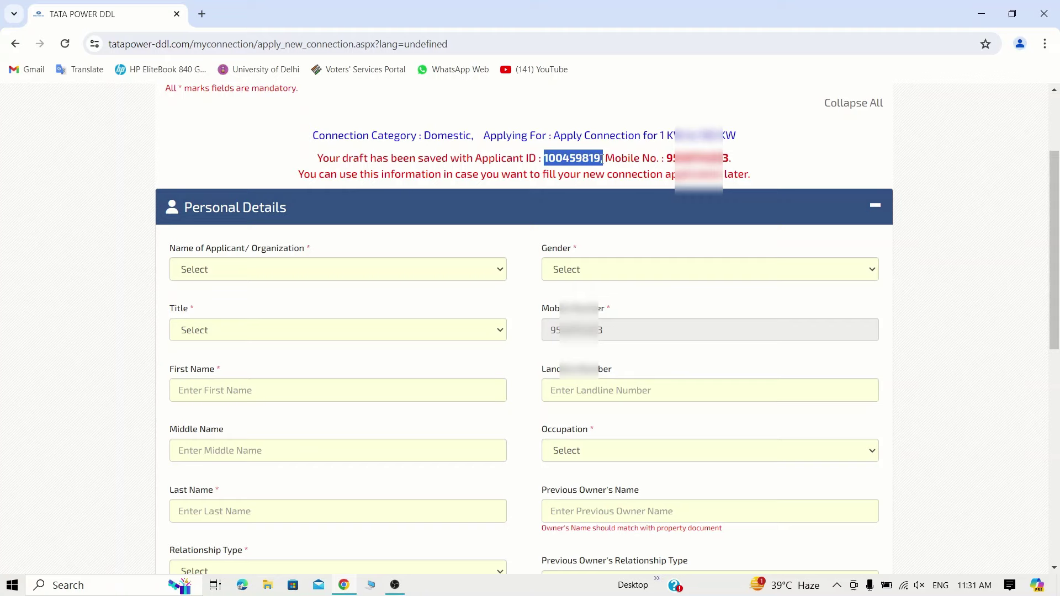
pyautogui.moveTo(602, 159); pyautogui.dragTo(604, 158)
# Step: Set the applicant's title to Mr. and move to First Name
pyautogui.click(271, 335)
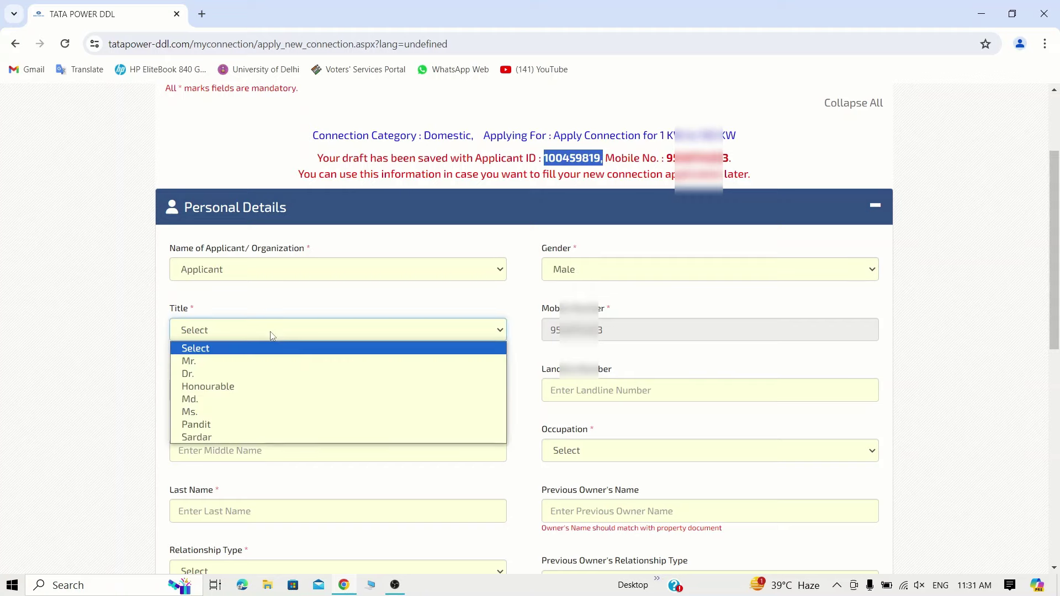
pyautogui.click(213, 361)
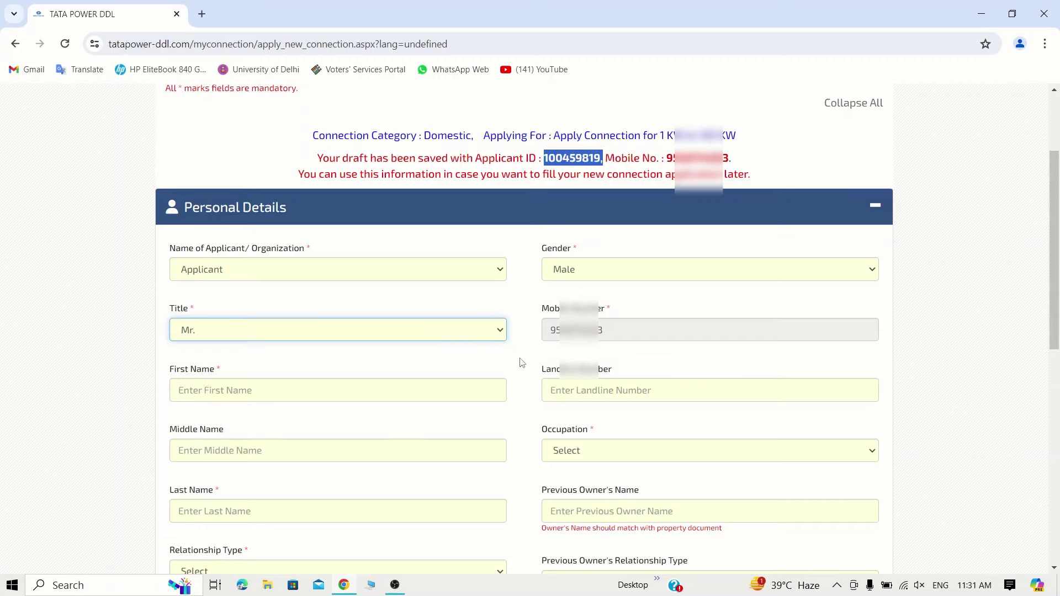
pyautogui.click(281, 389)
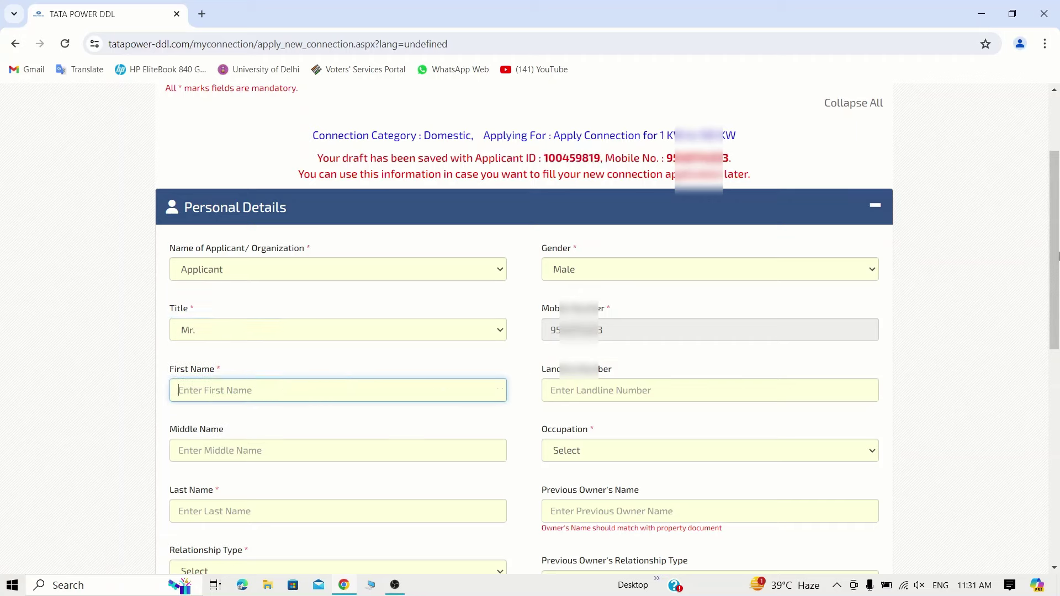
# Step: Fill in the Previous Owner's Name field
pyautogui.scroll(-2, 1059, 255)
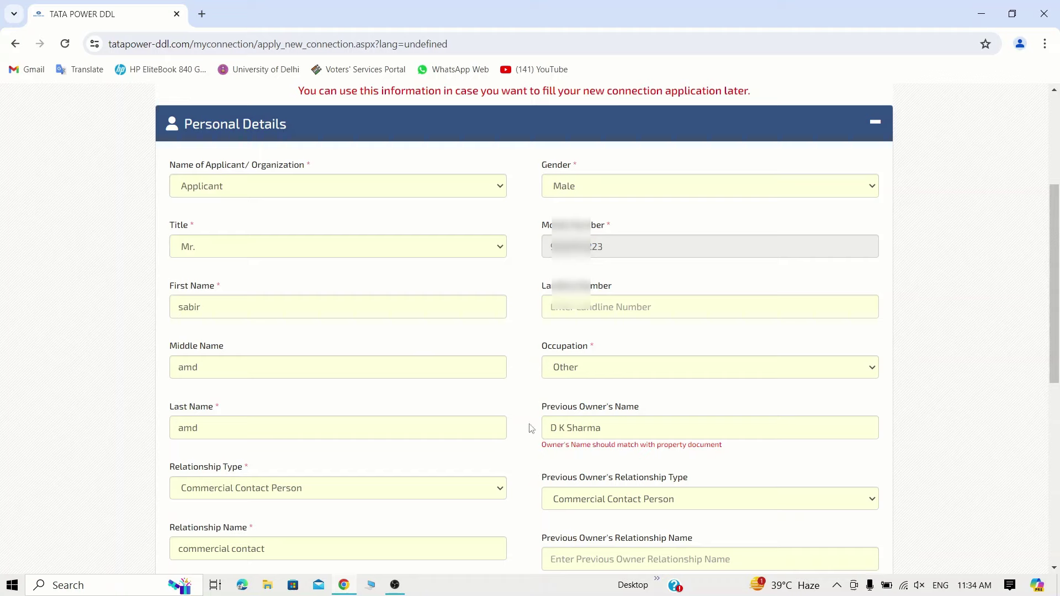
pyautogui.click(622, 427)
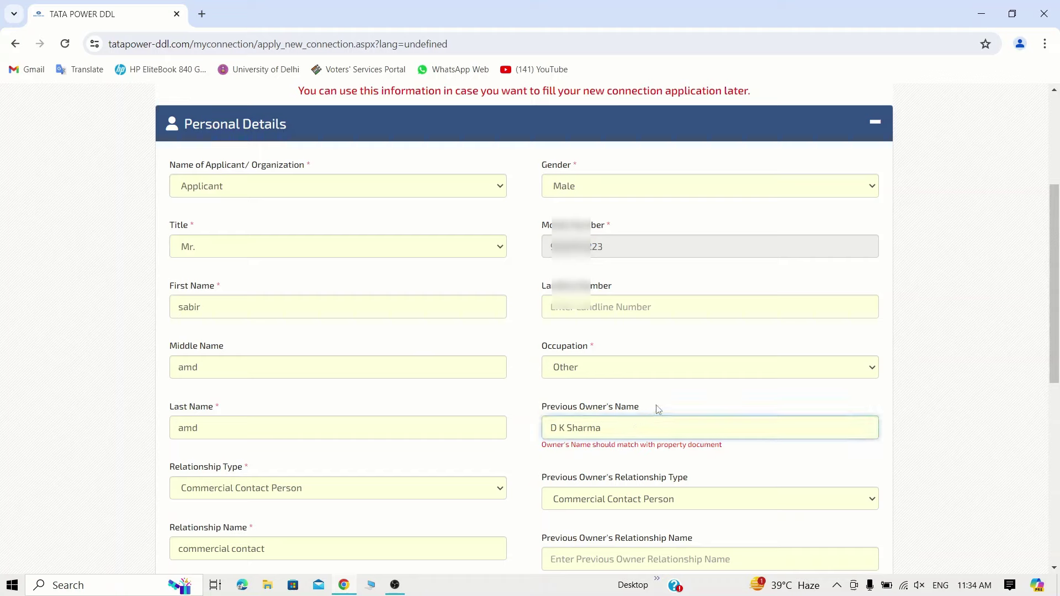
pyautogui.moveTo(657, 409); pyautogui.dragTo(541, 411)
pyautogui.click(610, 430)
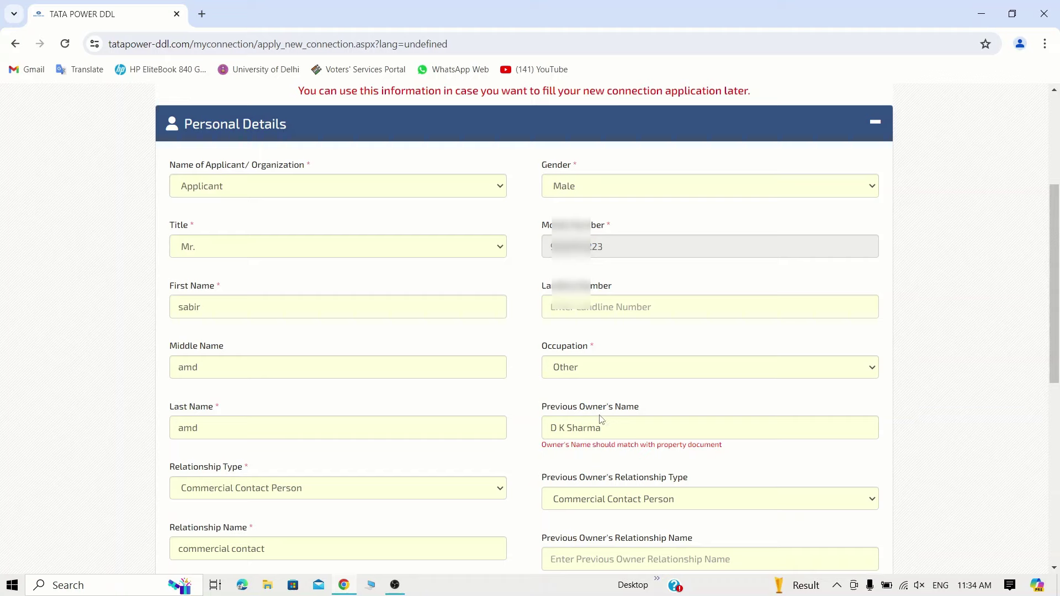
pyautogui.click(643, 434)
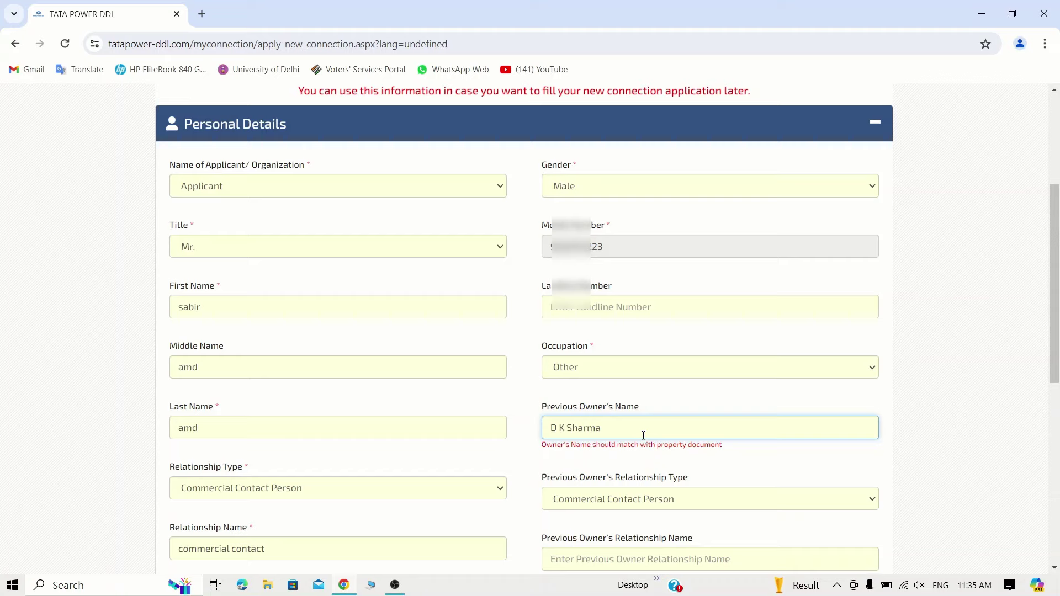
pyautogui.moveTo(643, 436); pyautogui.dragTo(542, 438)
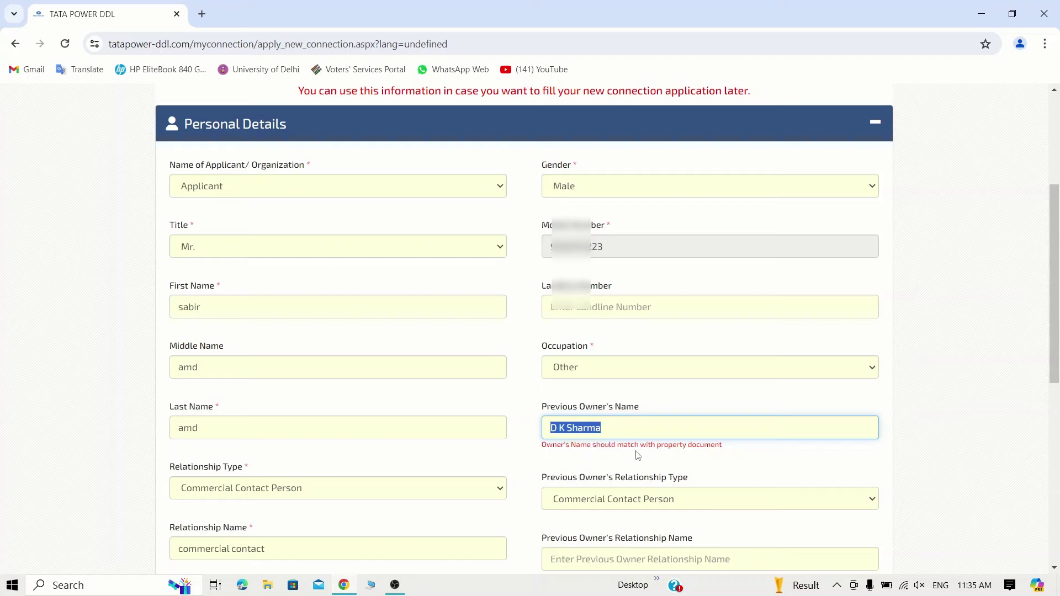
# Step: Check the hint that the owner's name must match the property documents
pyautogui.moveTo(668, 448); pyautogui.dragTo(763, 458)
pyautogui.click(764, 458)
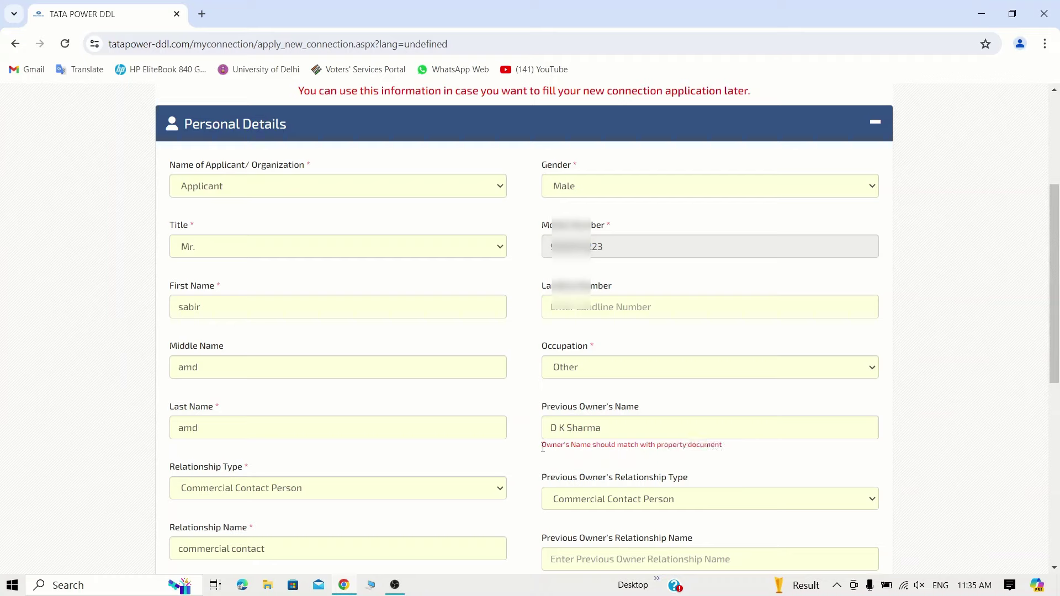
pyautogui.moveTo(543, 447); pyautogui.dragTo(728, 459)
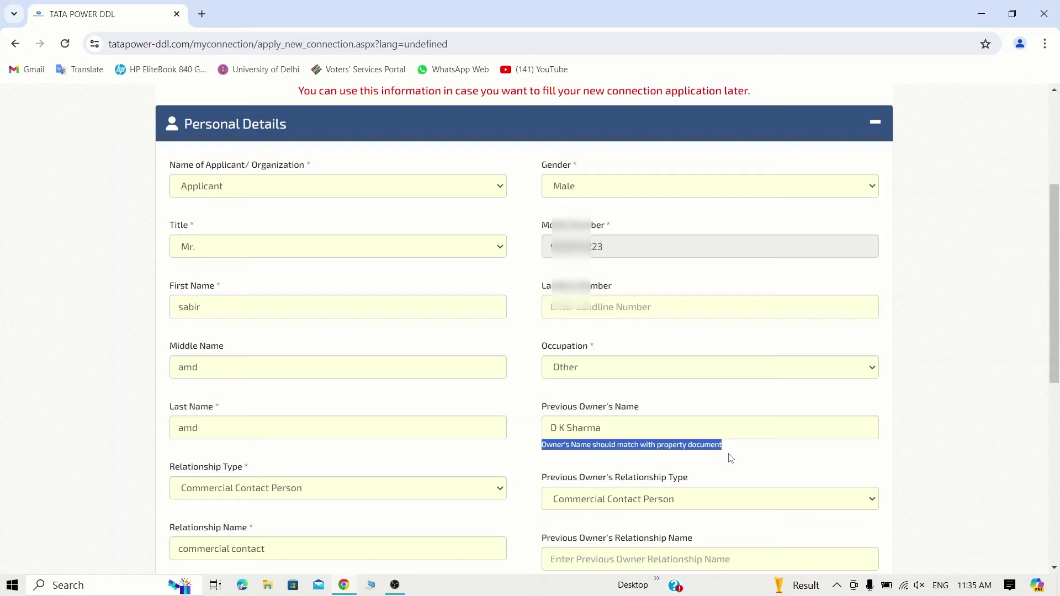
pyautogui.click(575, 444)
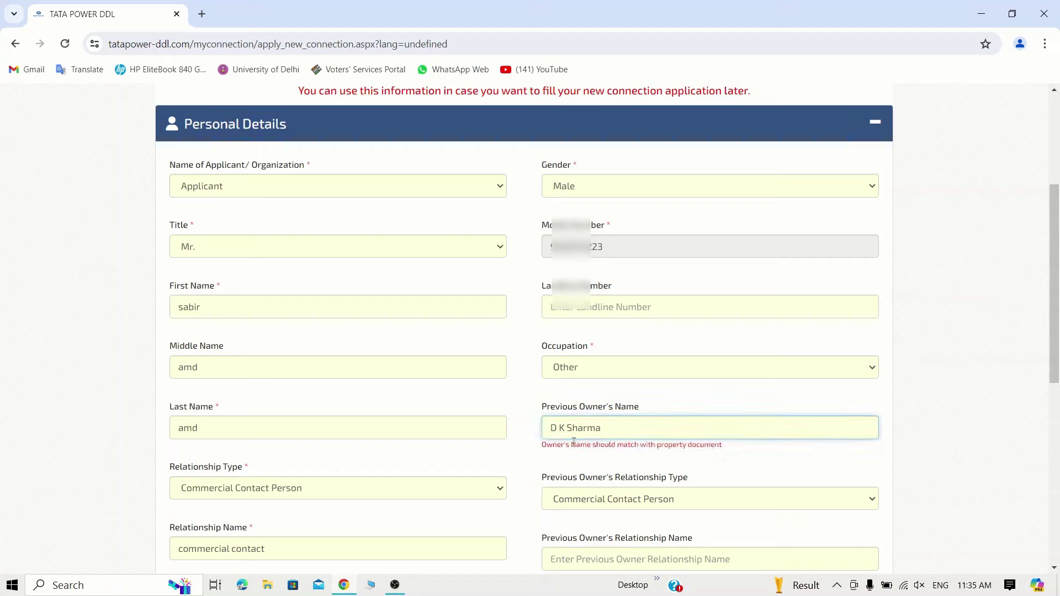
pyautogui.moveTo(572, 445); pyautogui.dragTo(724, 467)
pyautogui.click(731, 468)
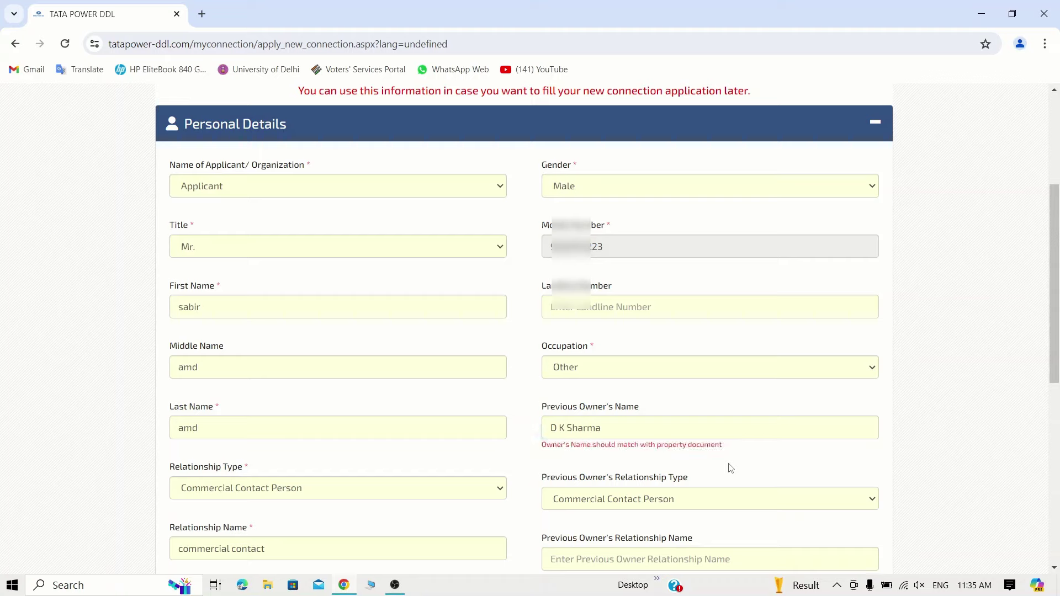
pyautogui.click(613, 422)
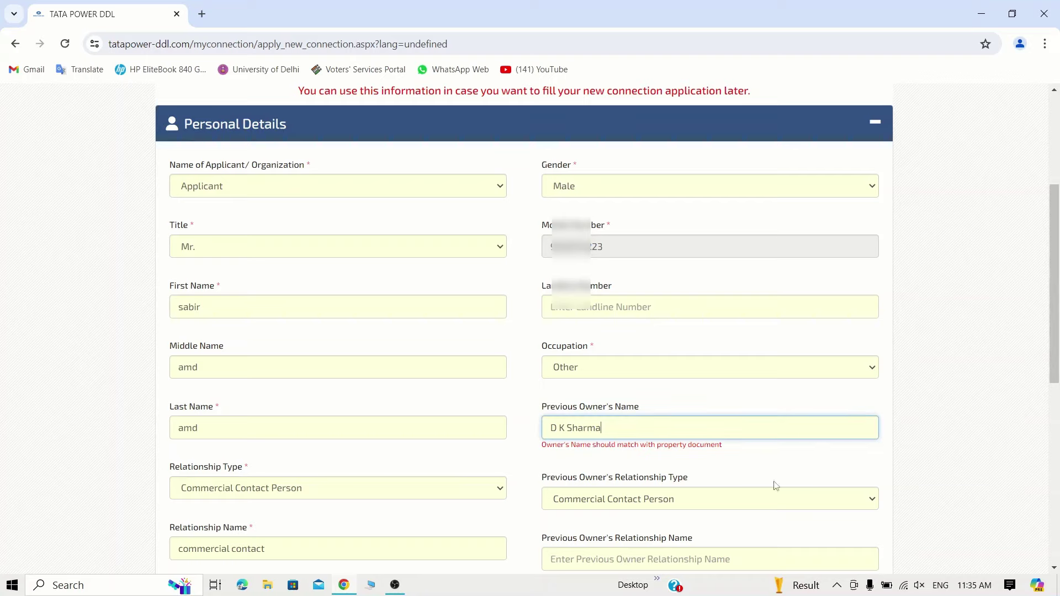
pyautogui.click(754, 460)
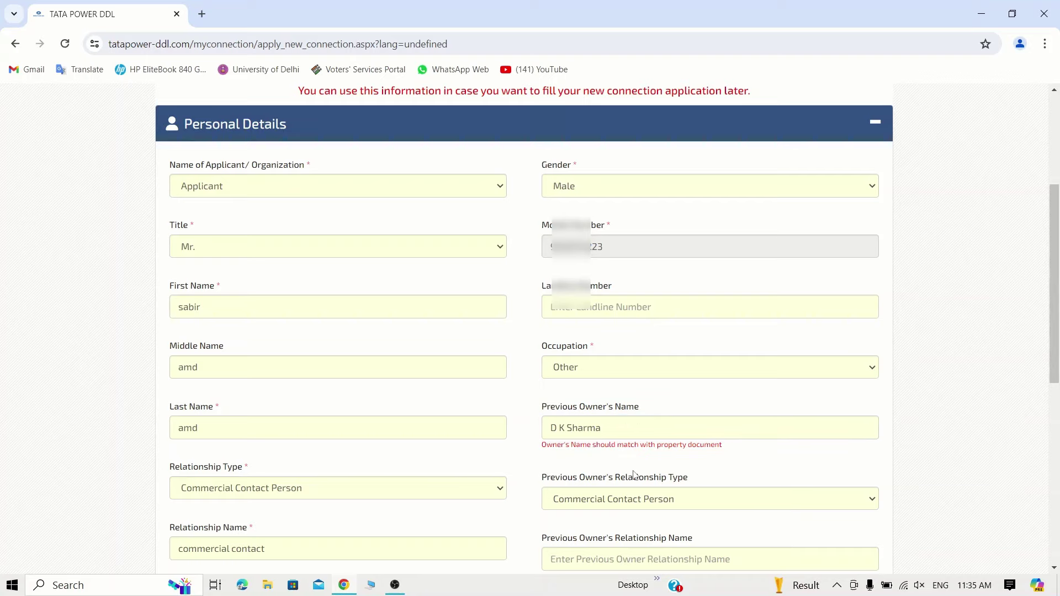
pyautogui.scroll(-1, 526, 473)
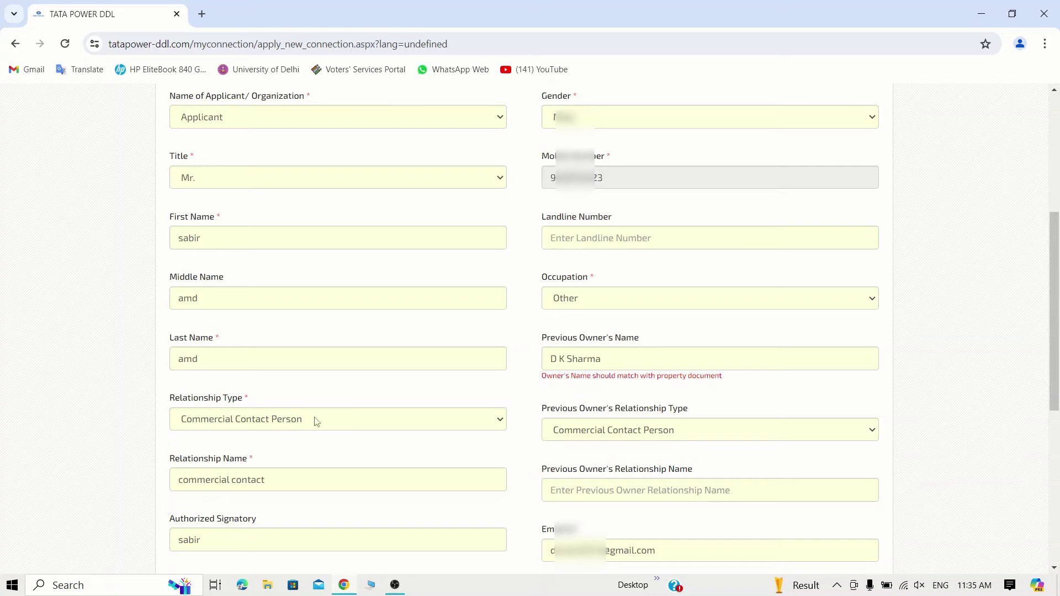
pyautogui.click(314, 420)
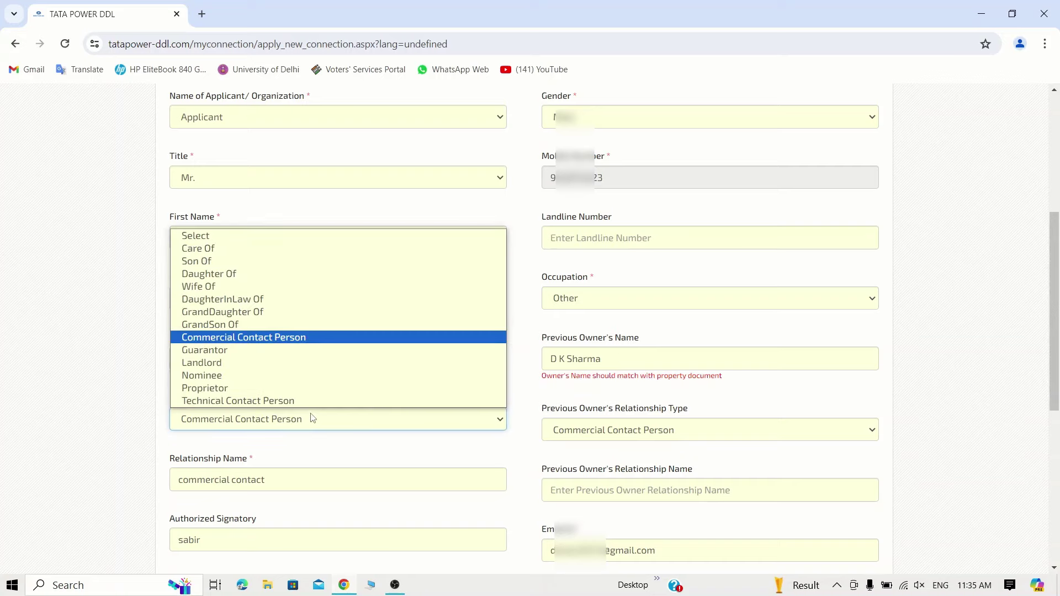
pyautogui.click(277, 343)
pyautogui.click(569, 436)
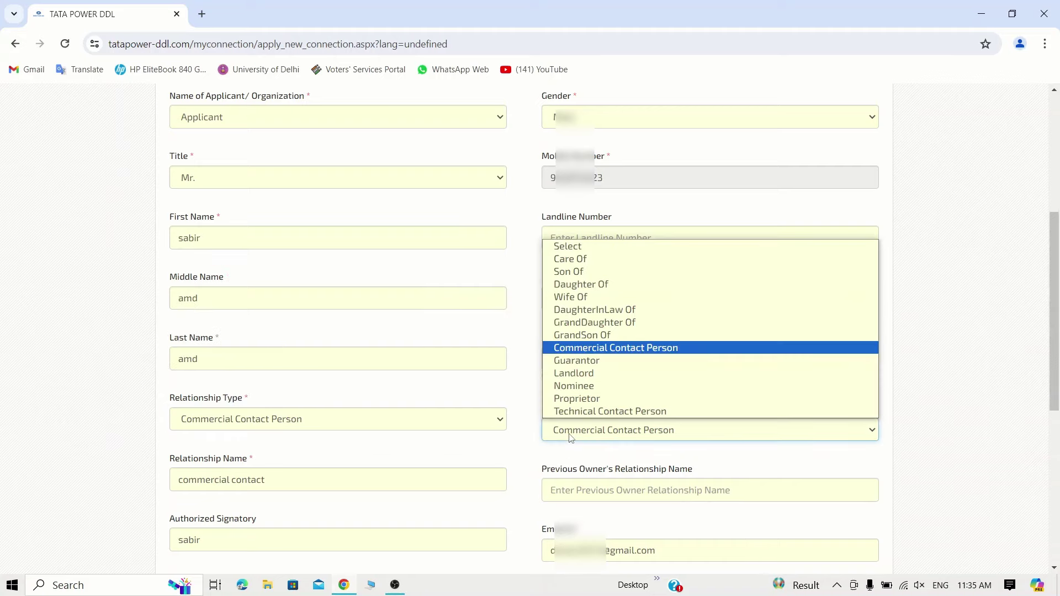
pyautogui.click(594, 352)
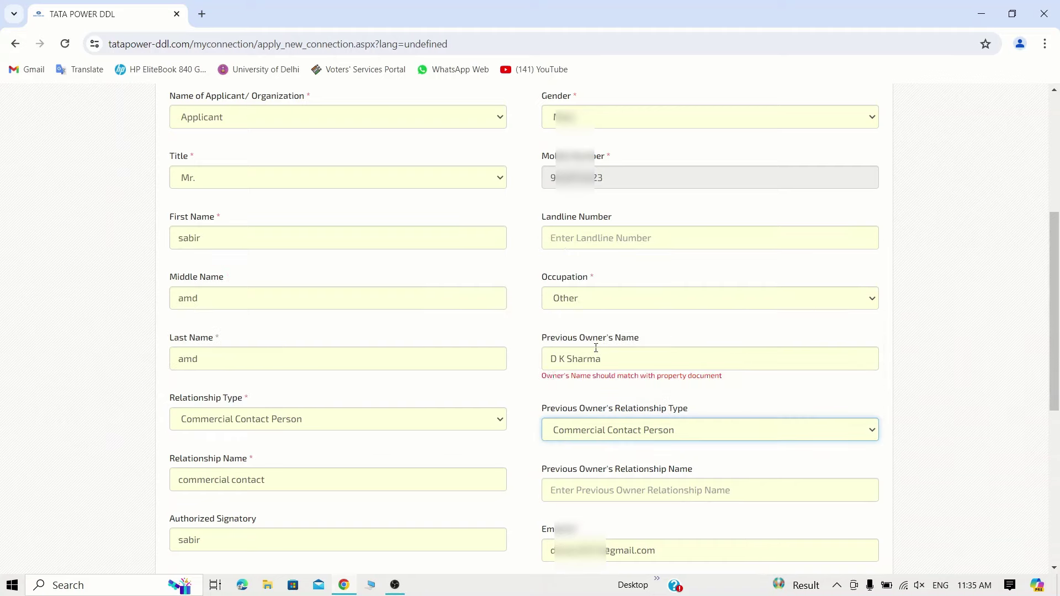
pyautogui.click(300, 486)
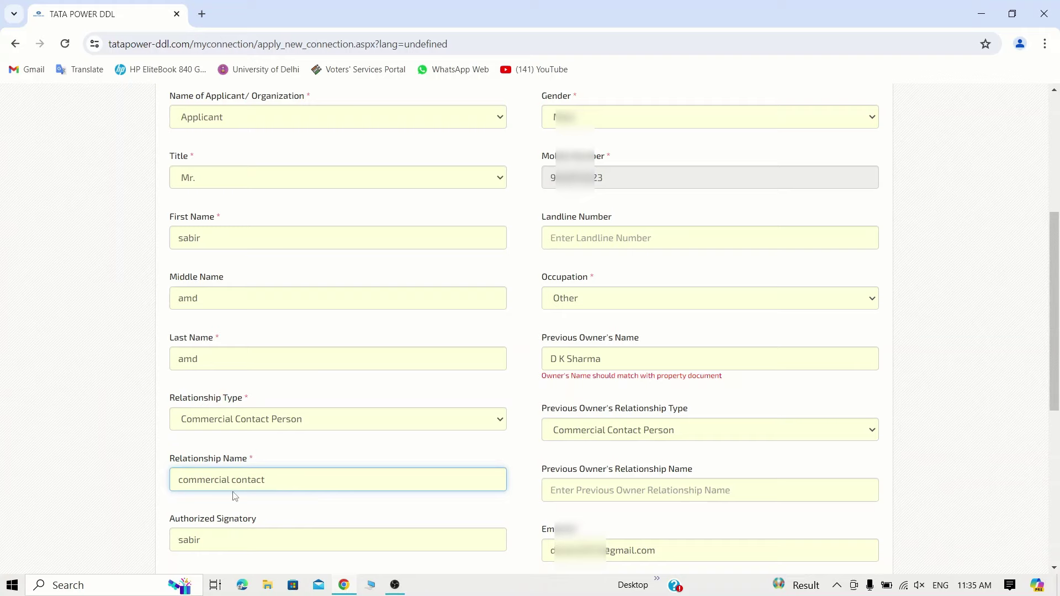
pyautogui.scroll(-1, 236, 472)
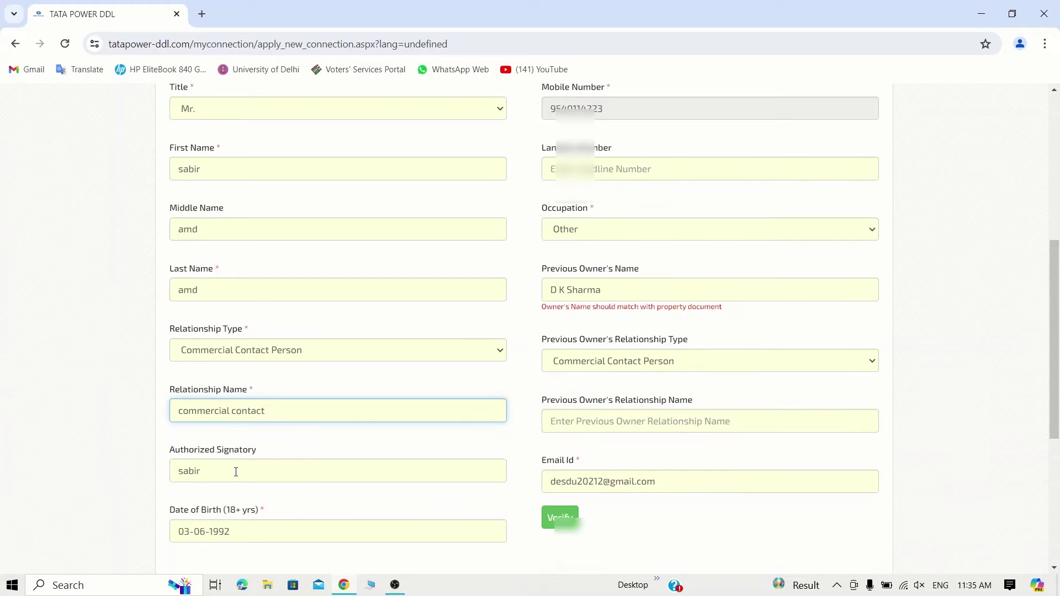
pyautogui.click(236, 472)
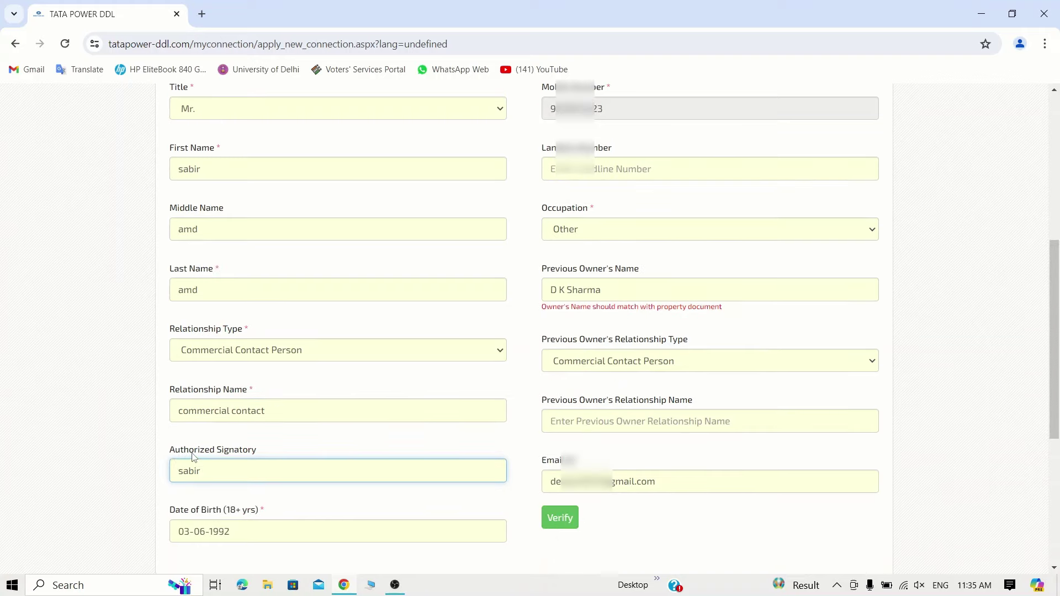
pyautogui.moveTo(193, 451); pyautogui.dragTo(271, 453)
pyautogui.click(272, 453)
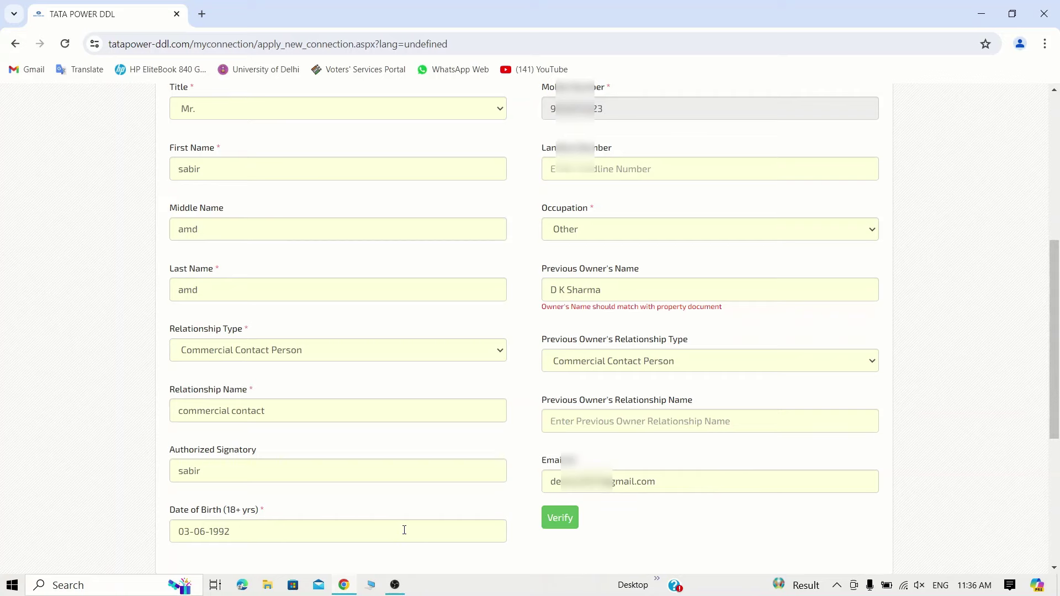
pyautogui.scroll(-1, 398, 533)
pyautogui.click(557, 450)
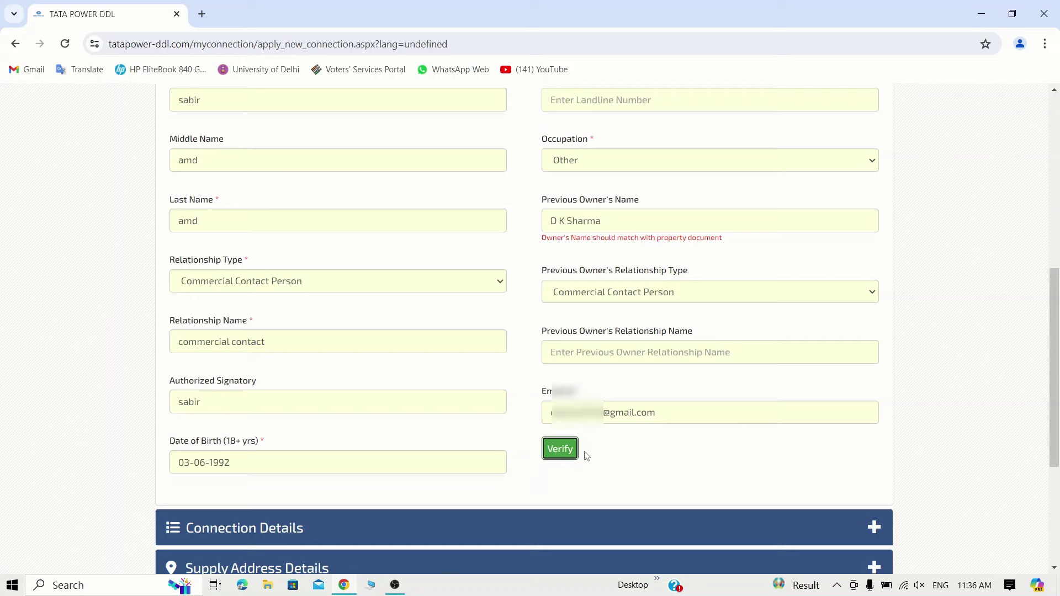
# Step: Request the email OTP, enter the emailed code and validate it successfully
pyautogui.click(562, 453)
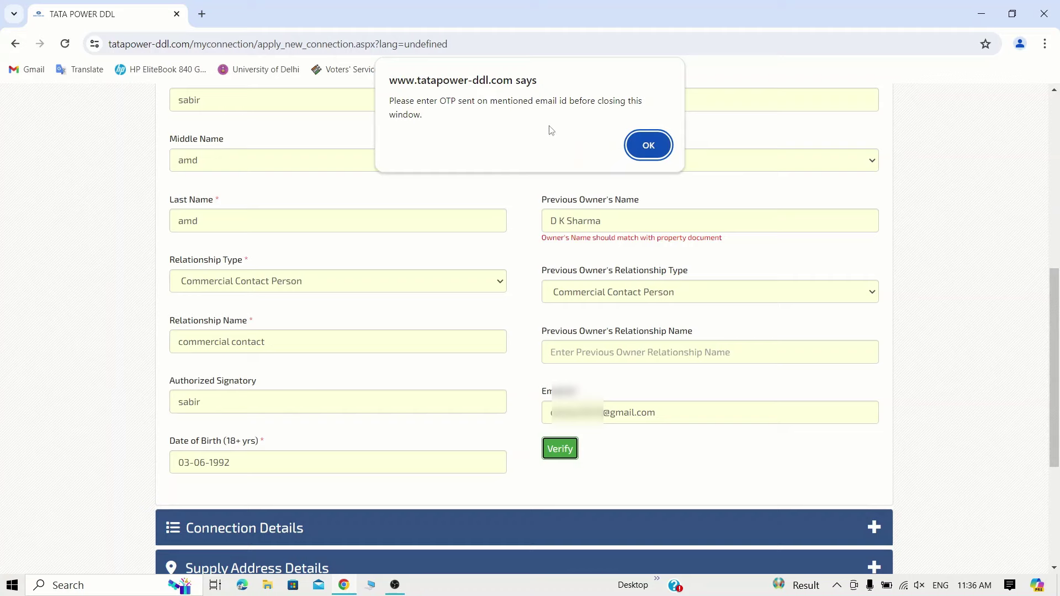
pyautogui.click(650, 146)
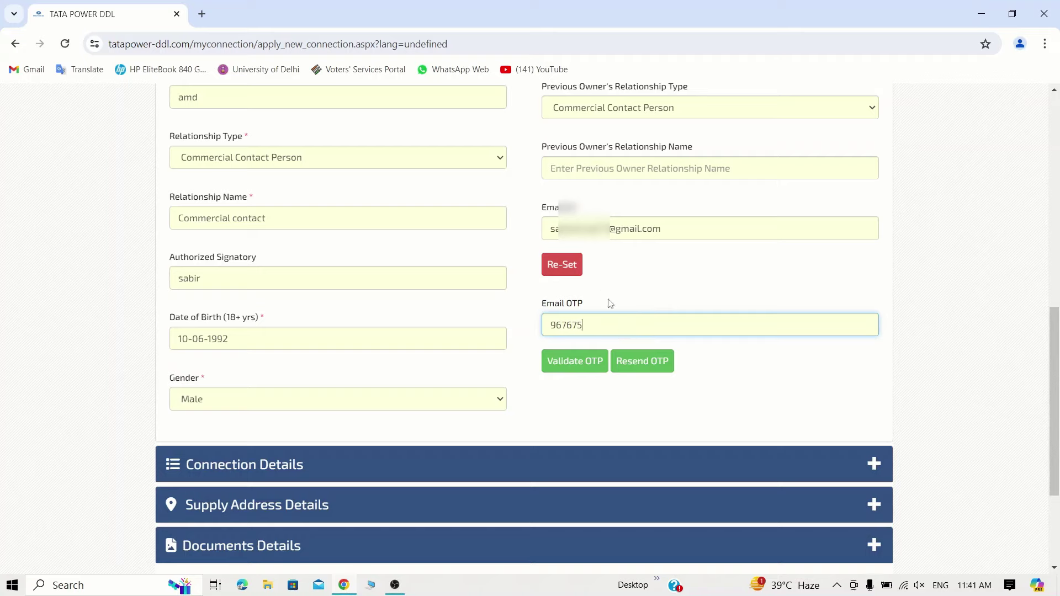
pyautogui.click(574, 368)
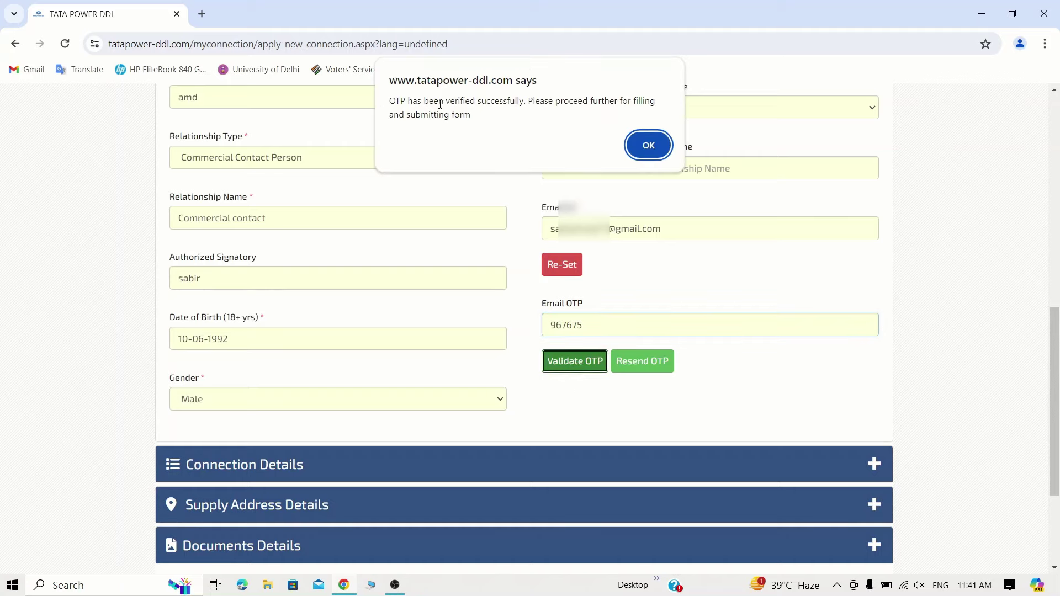
pyautogui.doubleClick(488, 103)
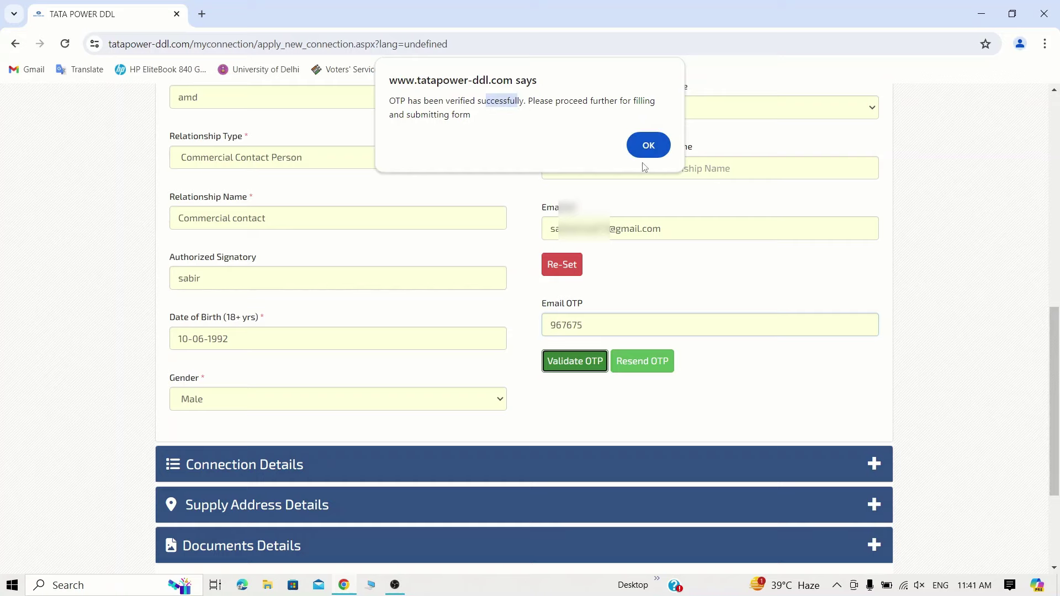
pyautogui.click(648, 147)
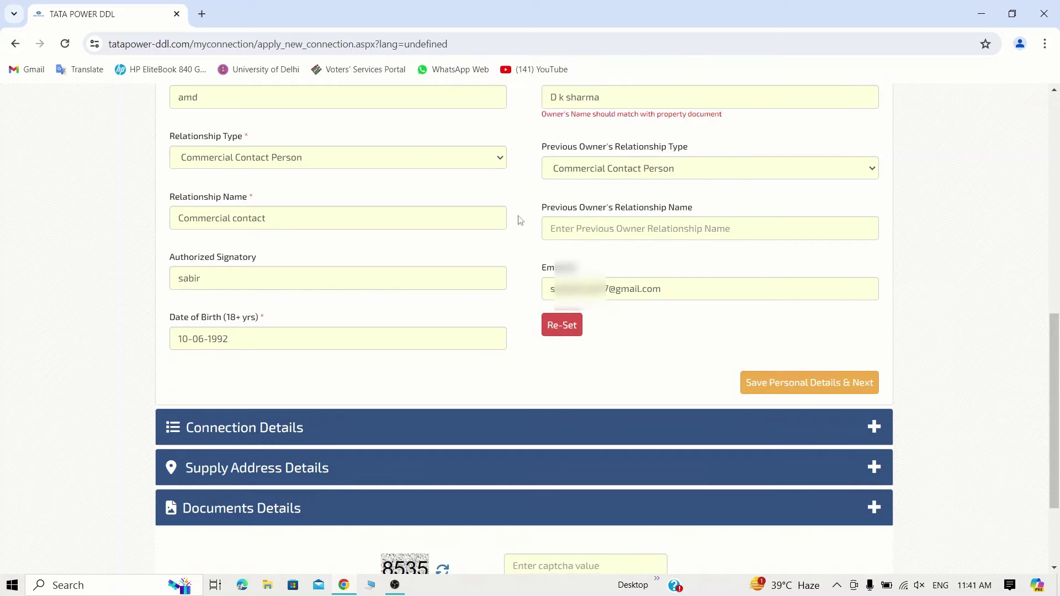
# Step: Save the personal details as a draft with Save Personal Details & Next
pyautogui.scroll(-1, 628, 359)
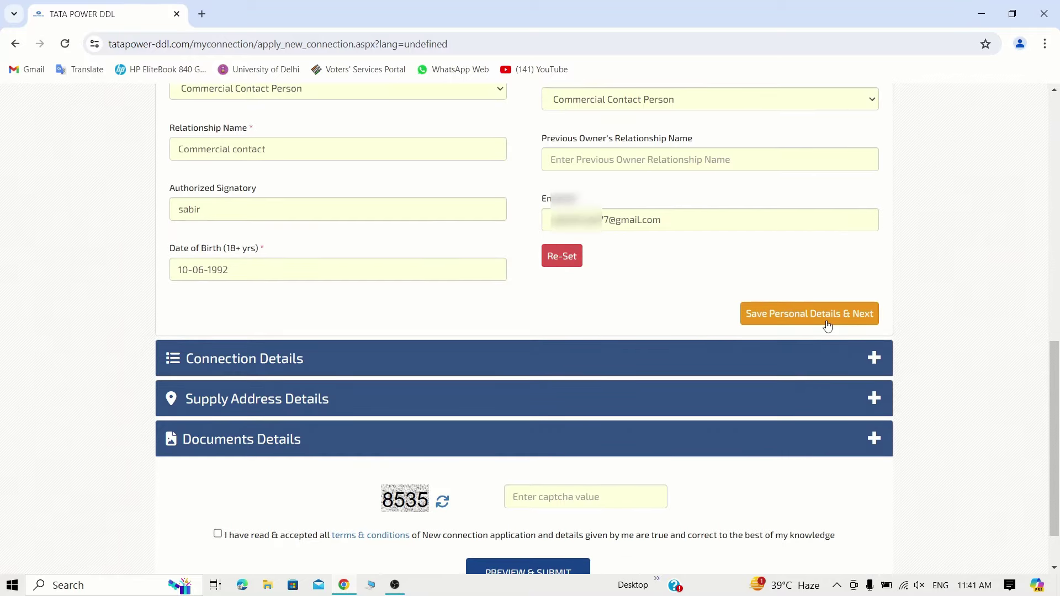
pyautogui.click(774, 324)
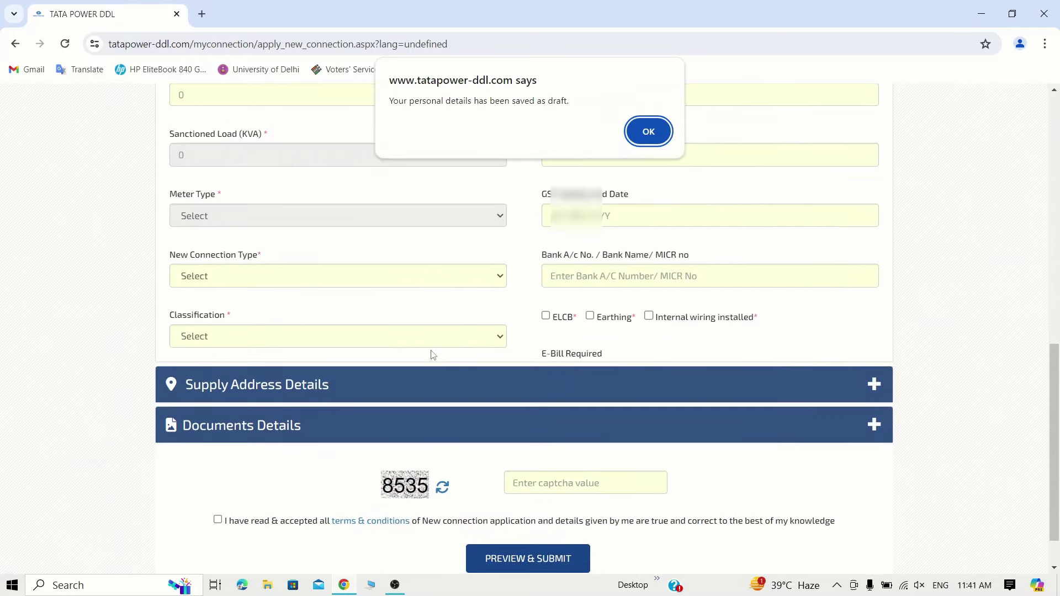
# Step: Dismiss the draft-saved notice and set the rate category to Domestic Lighting
pyautogui.click(648, 131)
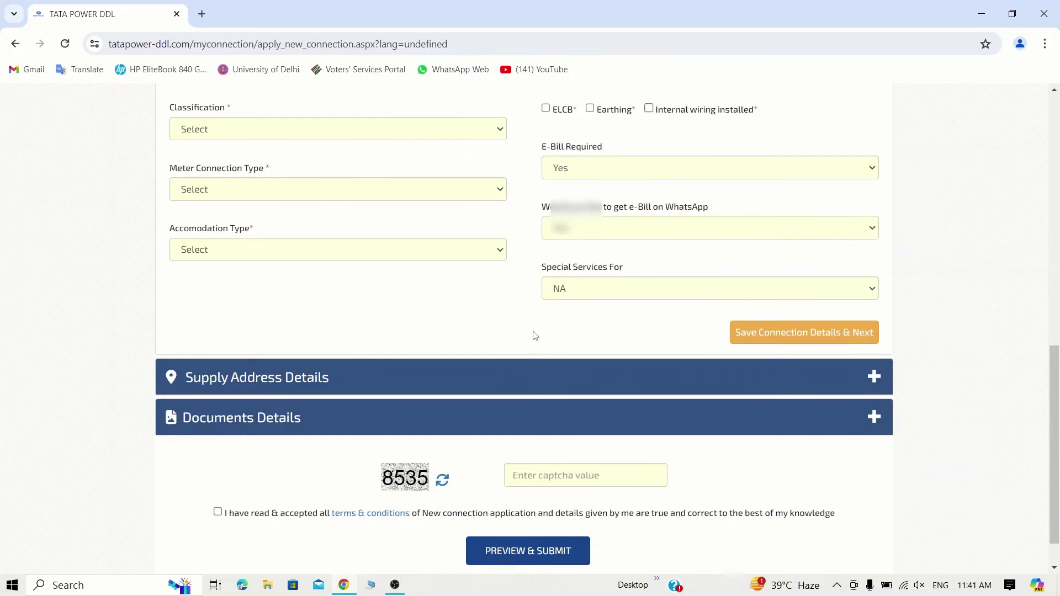
pyautogui.scroll(4, 468, 291)
pyautogui.scroll(-5, 445, 331)
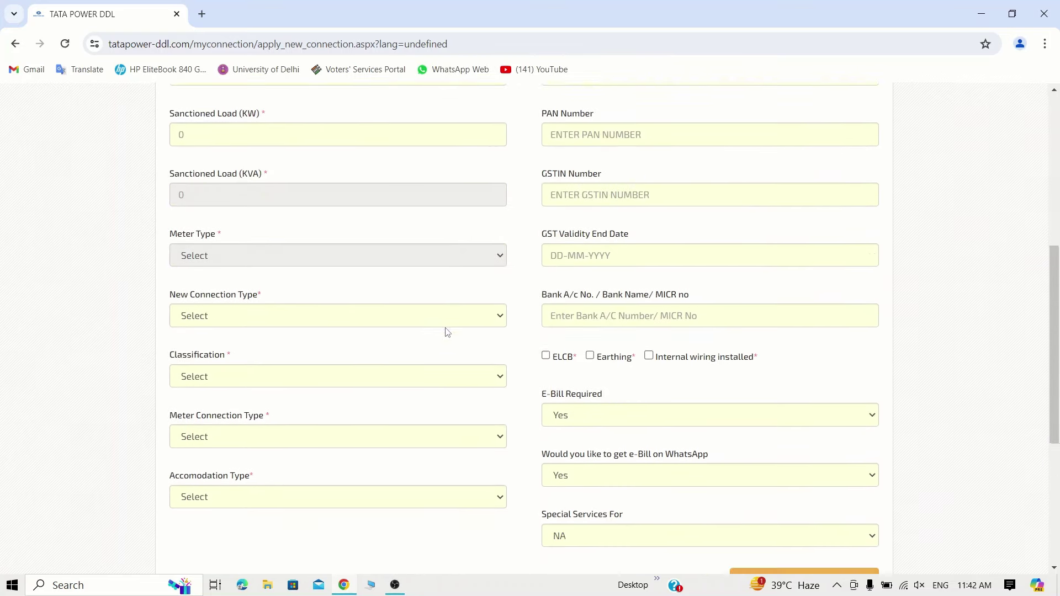
pyautogui.scroll(1, 439, 275)
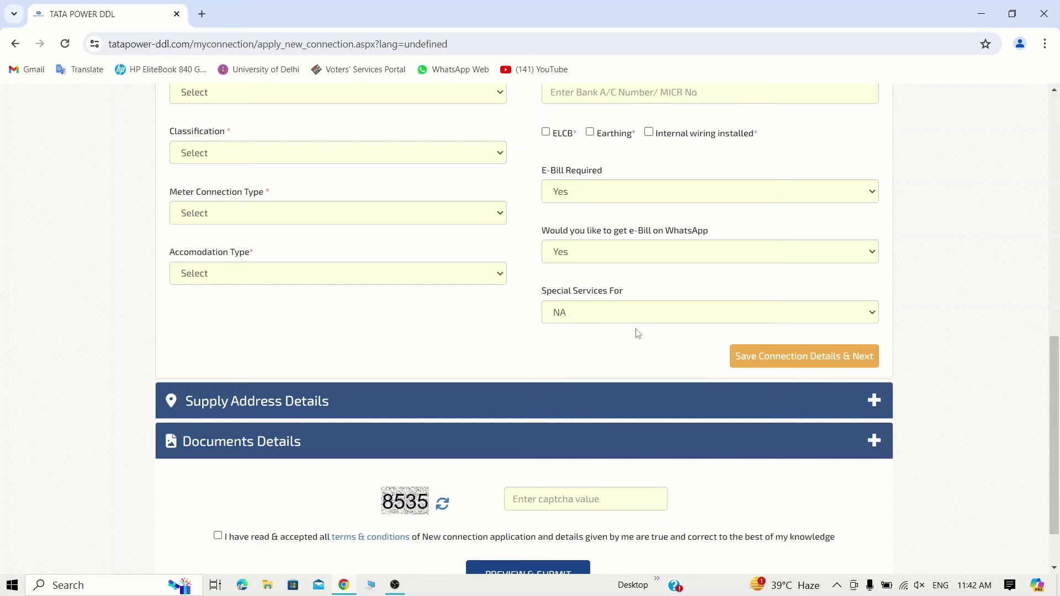
pyautogui.click(804, 356)
pyautogui.click(269, 264)
pyautogui.click(269, 287)
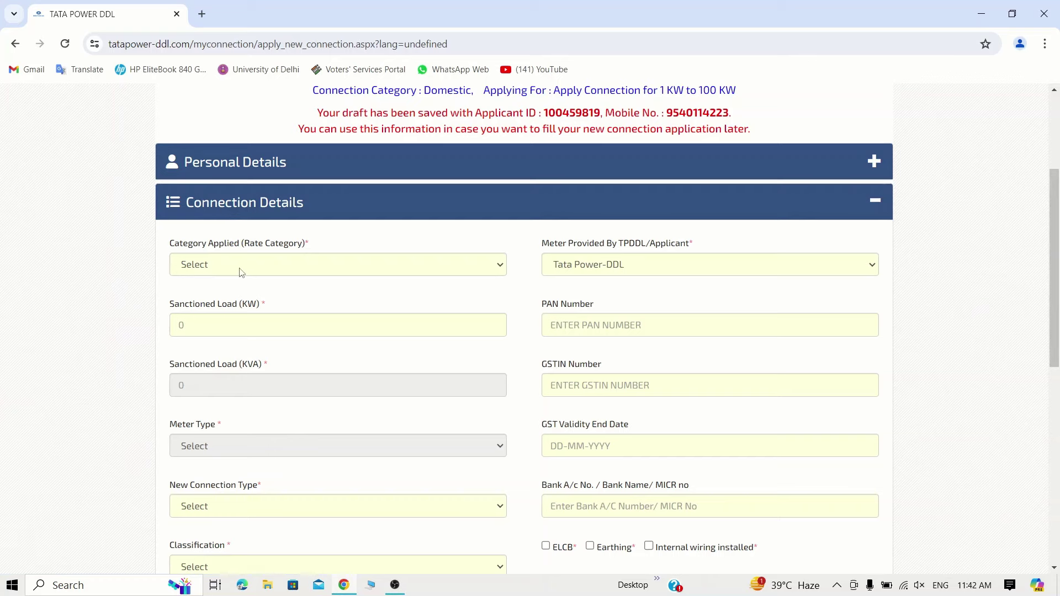
pyautogui.click(282, 262)
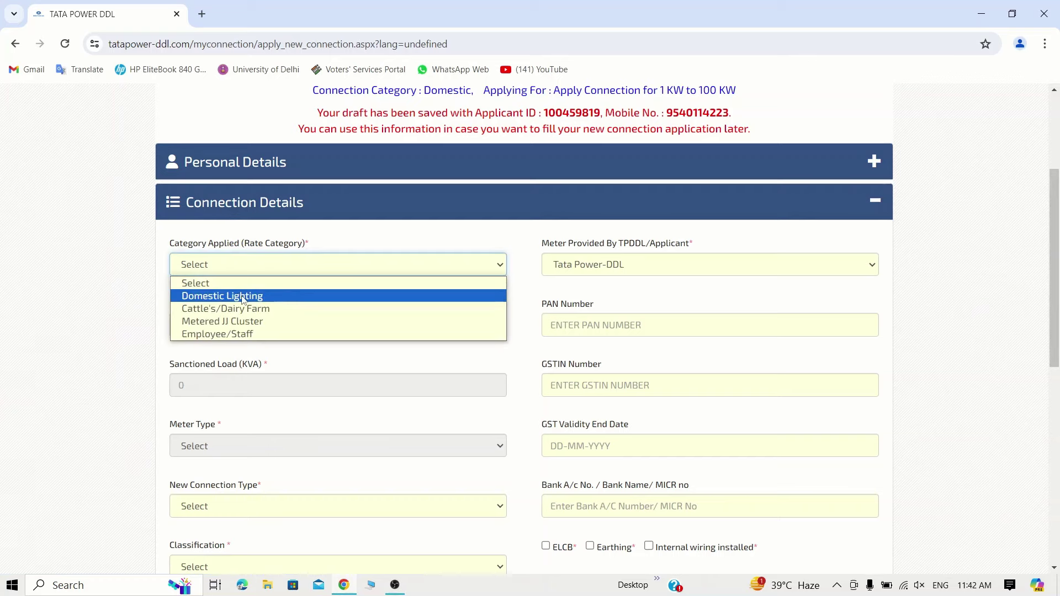
pyautogui.click(243, 296)
# Step: Set Purpose Of Connection to Residential
pyautogui.click(242, 330)
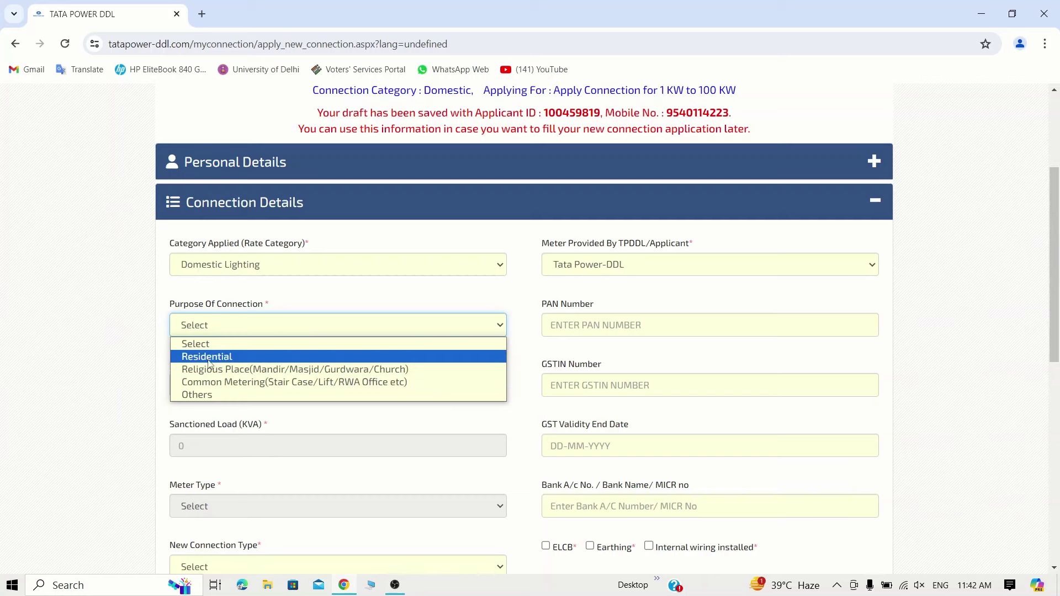
pyautogui.click(209, 357)
pyautogui.click(581, 327)
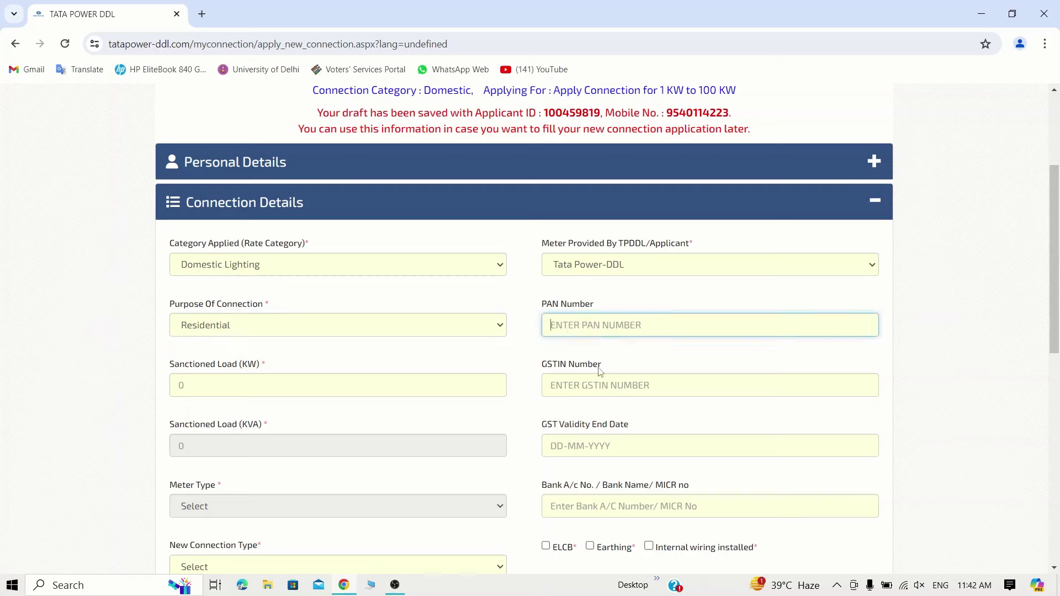
# Step: Select text in the Connection Details fields to review the entries
pyautogui.doubleClick(572, 304)
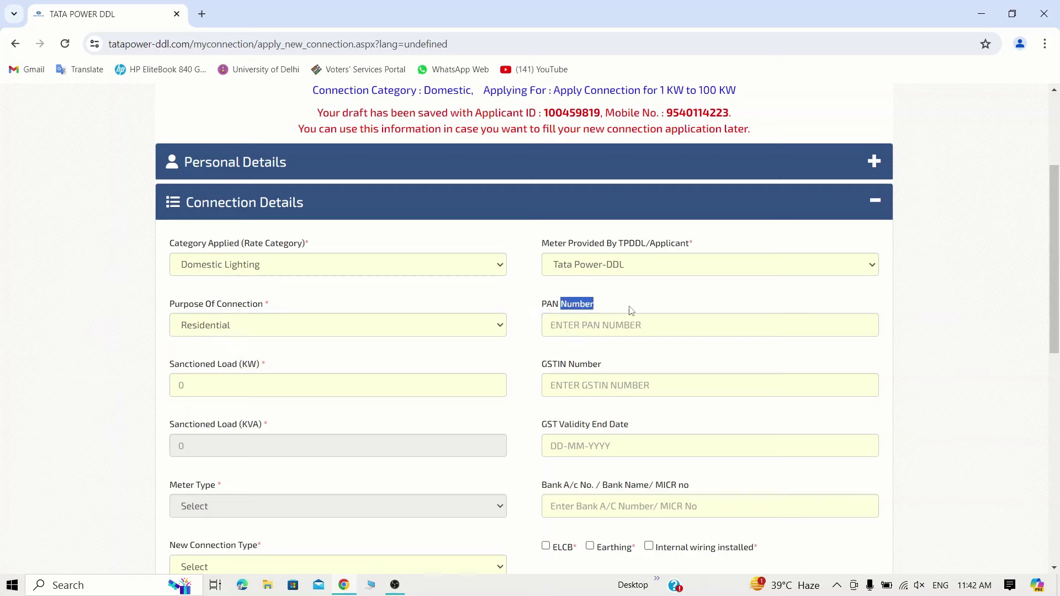
pyautogui.click(215, 382)
pyautogui.doubleClick(263, 365)
pyautogui.doubleClick(267, 304)
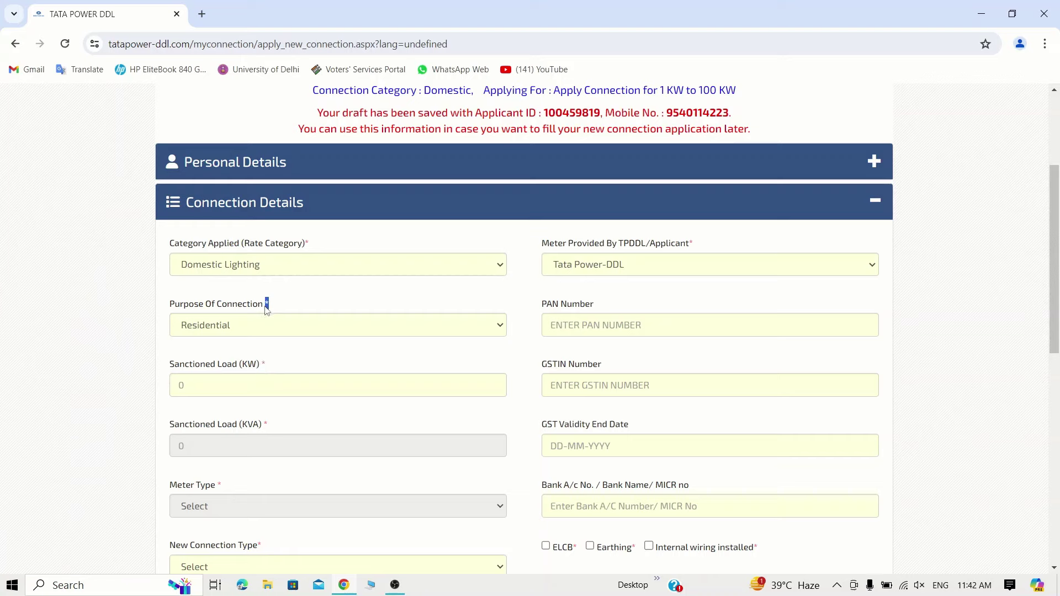
pyautogui.doubleClick(265, 424)
pyautogui.click(277, 426)
pyautogui.doubleClick(264, 425)
pyautogui.click(288, 426)
pyautogui.moveTo(575, 366); pyautogui.dragTo(622, 373)
pyautogui.moveTo(574, 305); pyautogui.dragTo(595, 305)
# Step: Set sanctioned load to 1 KW, connection type Permanent and subsidy Yes
pyautogui.click(493, 385)
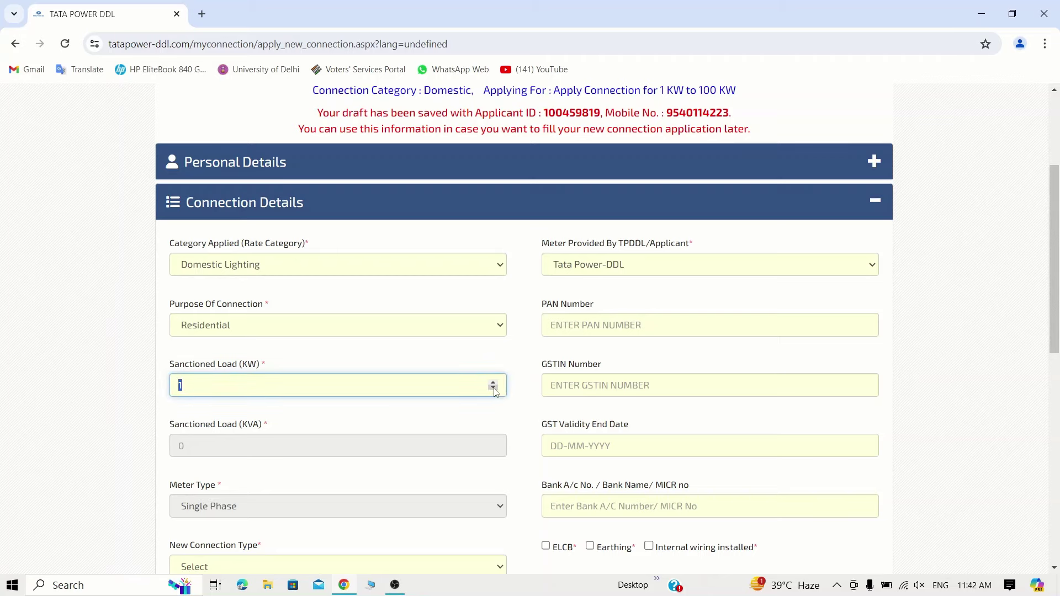
pyautogui.scroll(-3, 345, 426)
pyautogui.click(383, 311)
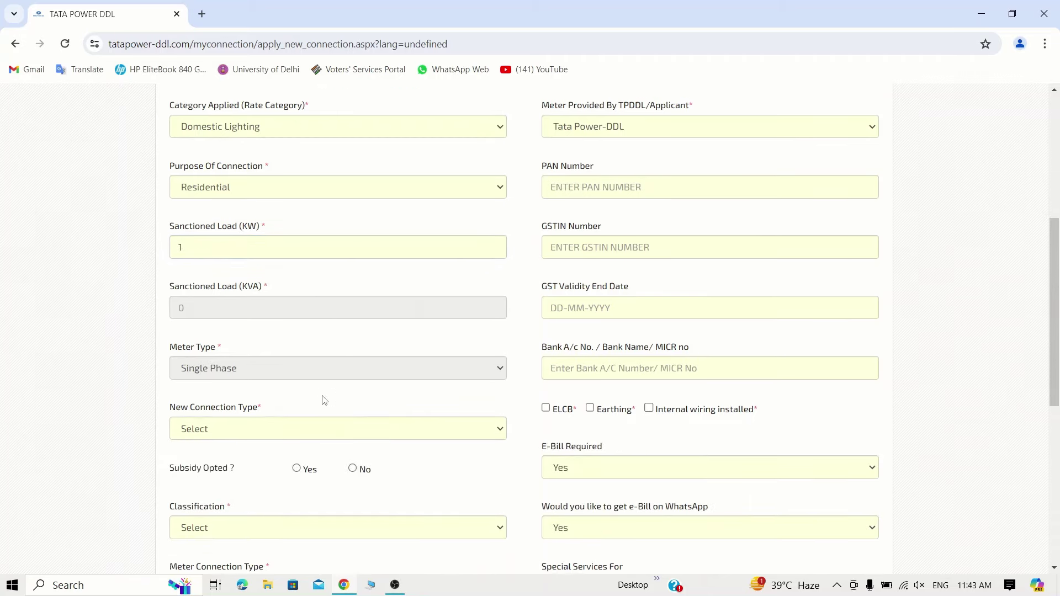
pyautogui.click(249, 428)
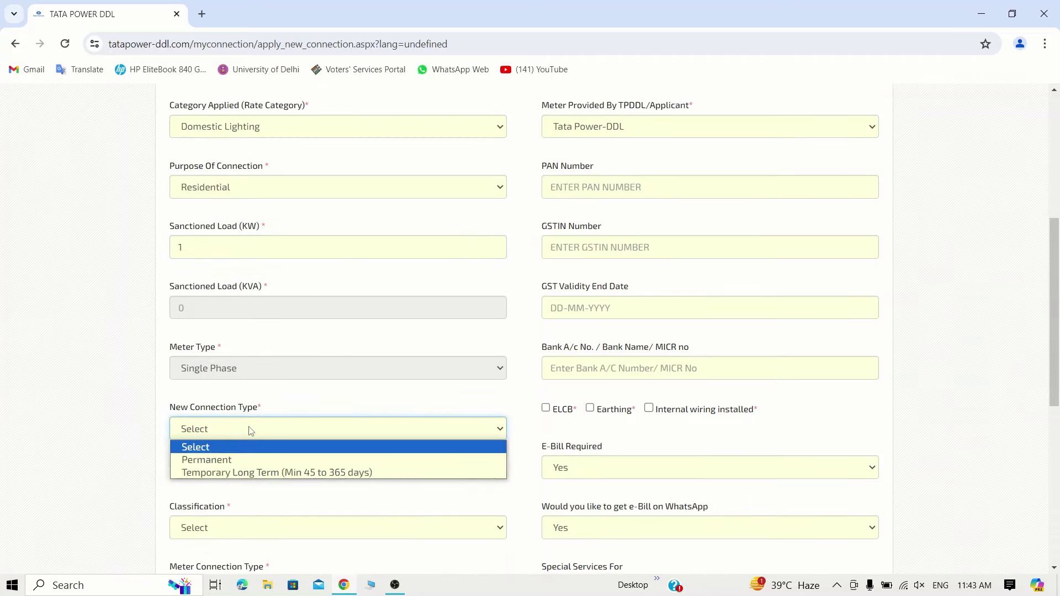
pyautogui.click(227, 464)
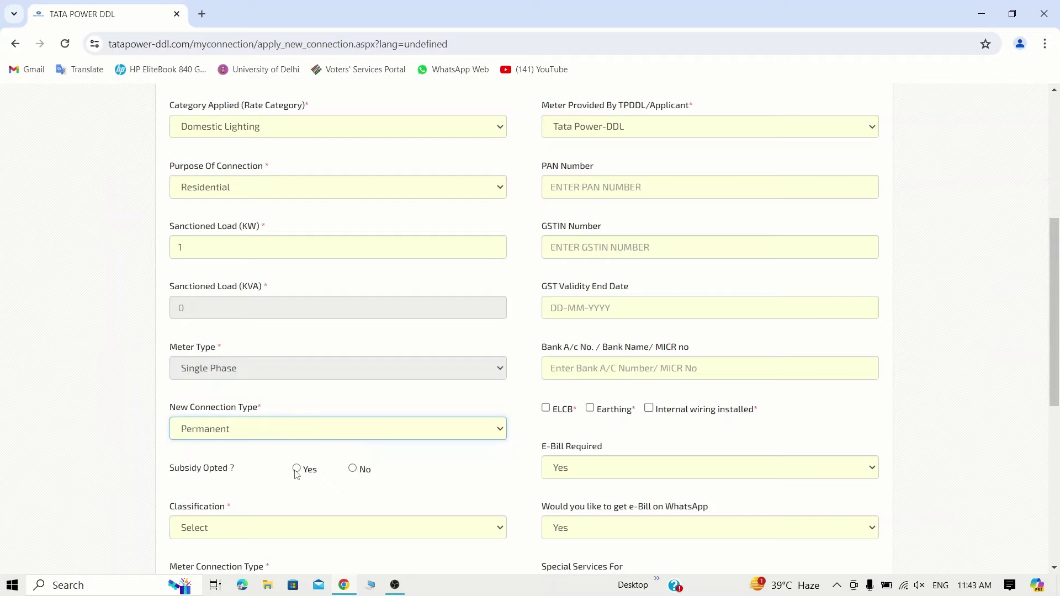
pyautogui.click(296, 469)
# Step: Choose Private classification, Pre Paid meter connection and Owned accommodation
pyautogui.scroll(-1, 241, 532)
pyautogui.click(229, 460)
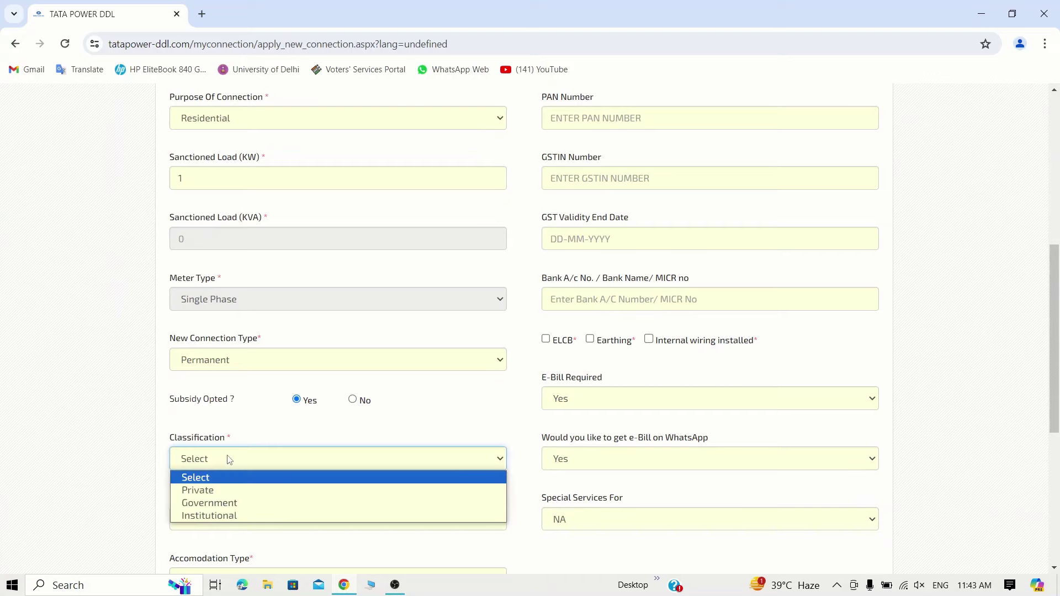
pyautogui.click(212, 497)
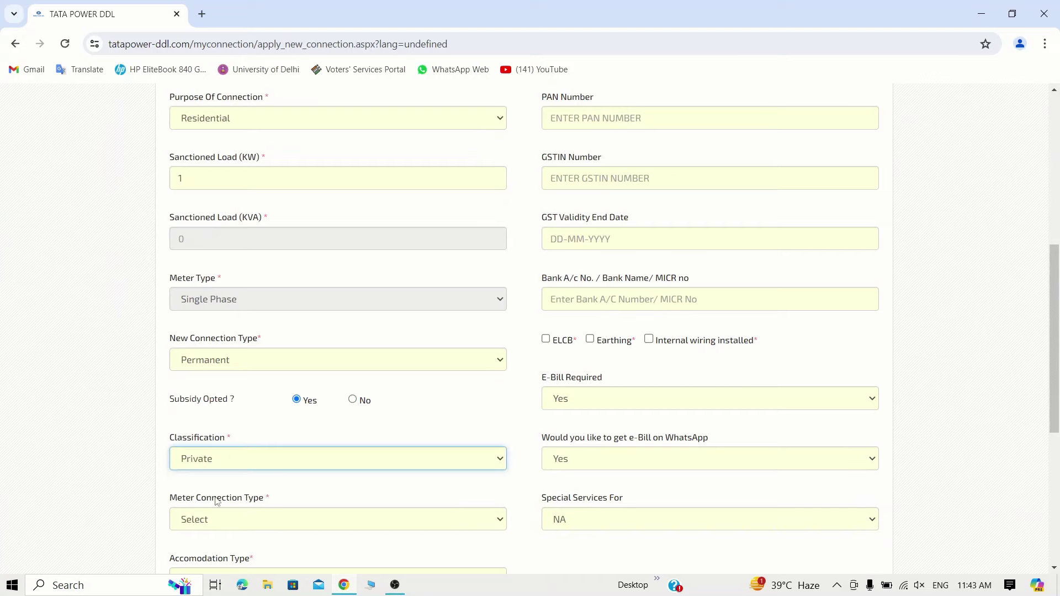
pyautogui.click(259, 530)
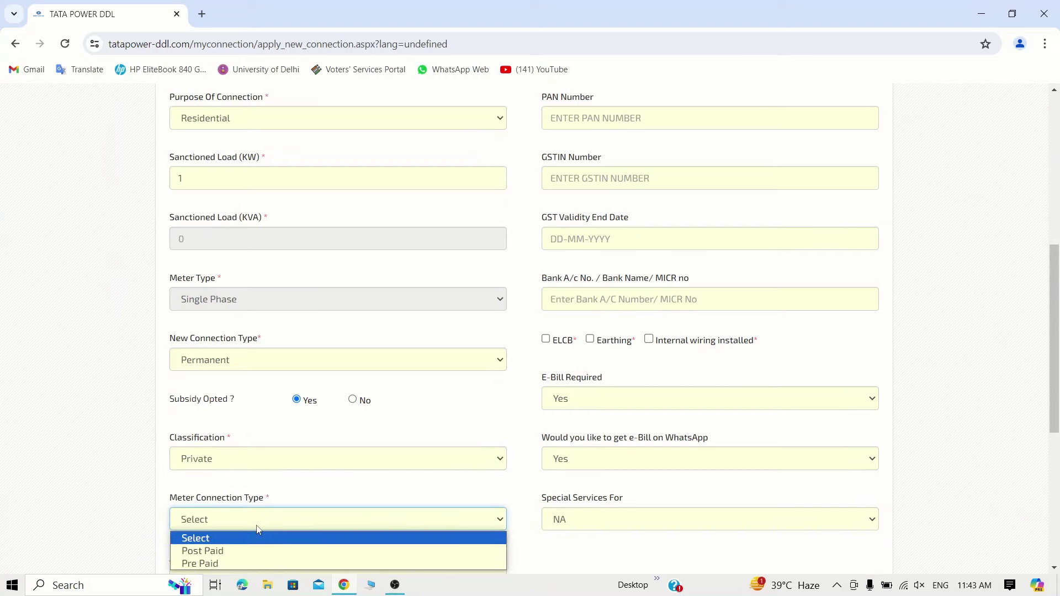
pyautogui.click(223, 564)
pyautogui.scroll(-2, 249, 458)
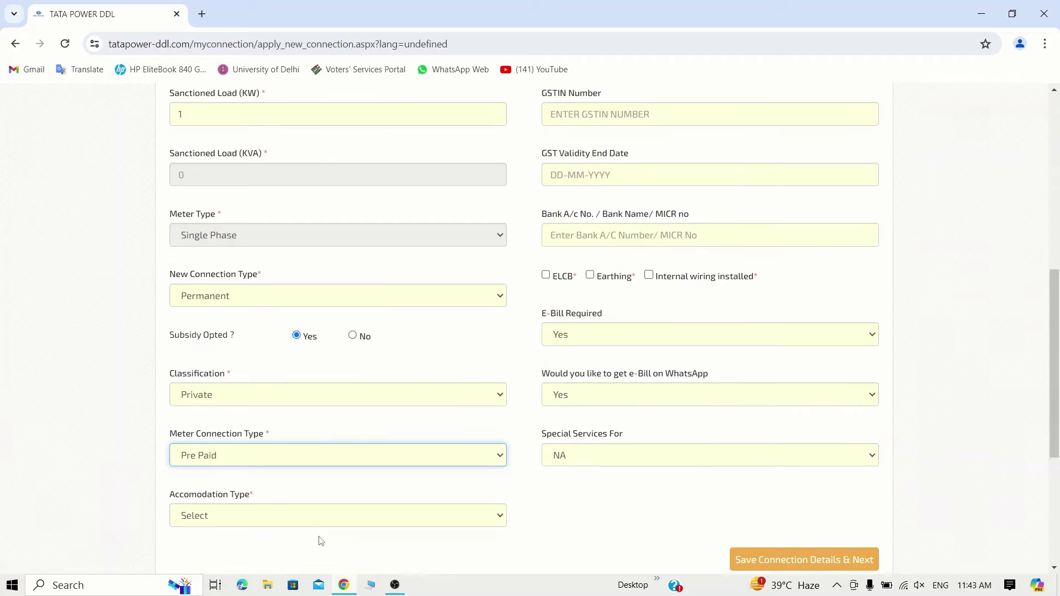
pyautogui.click(247, 448)
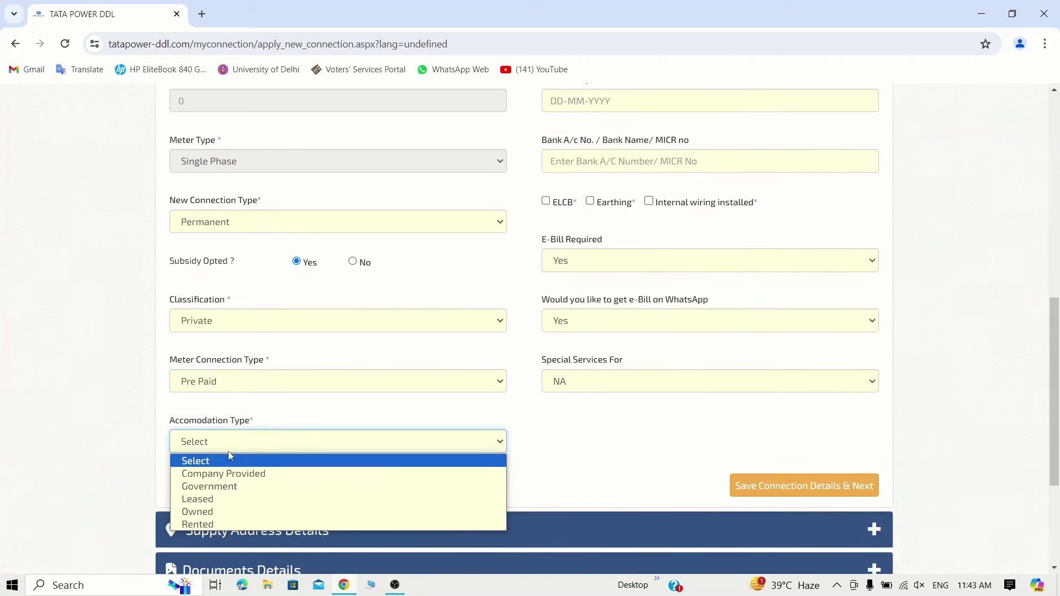
pyautogui.click(215, 517)
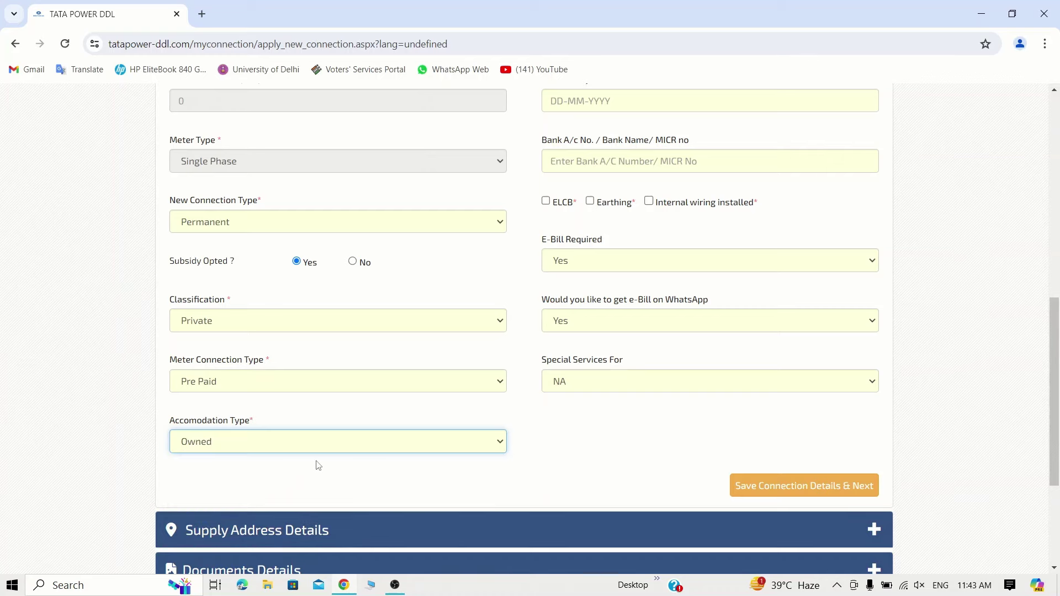
pyautogui.scroll(-3, 594, 328)
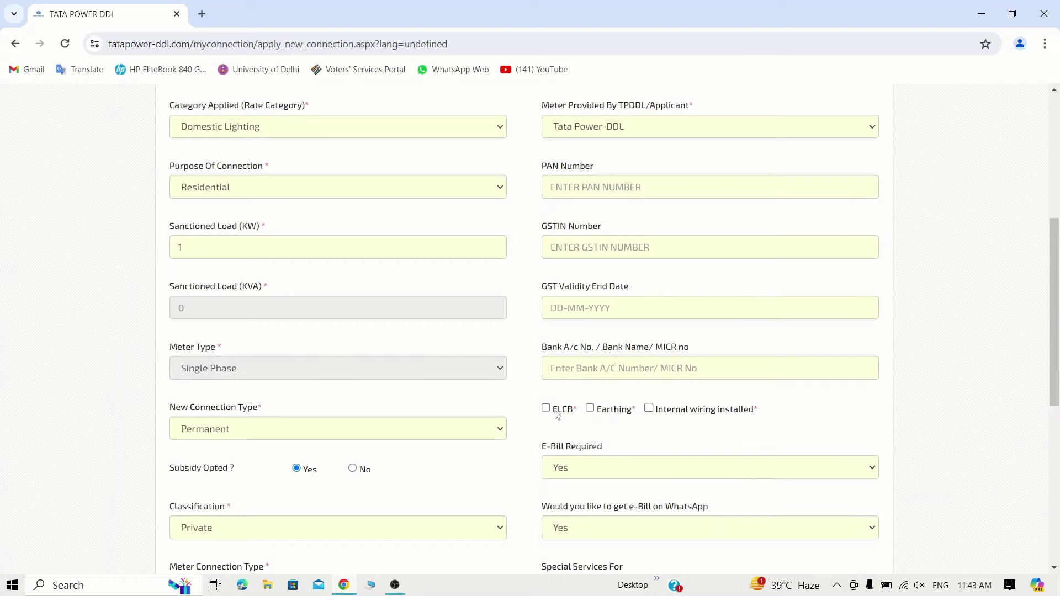
# Step: Keep Permanent as connection type and tick ELCB, Earthing and Internal wiring installed
pyautogui.scroll(-2, 557, 415)
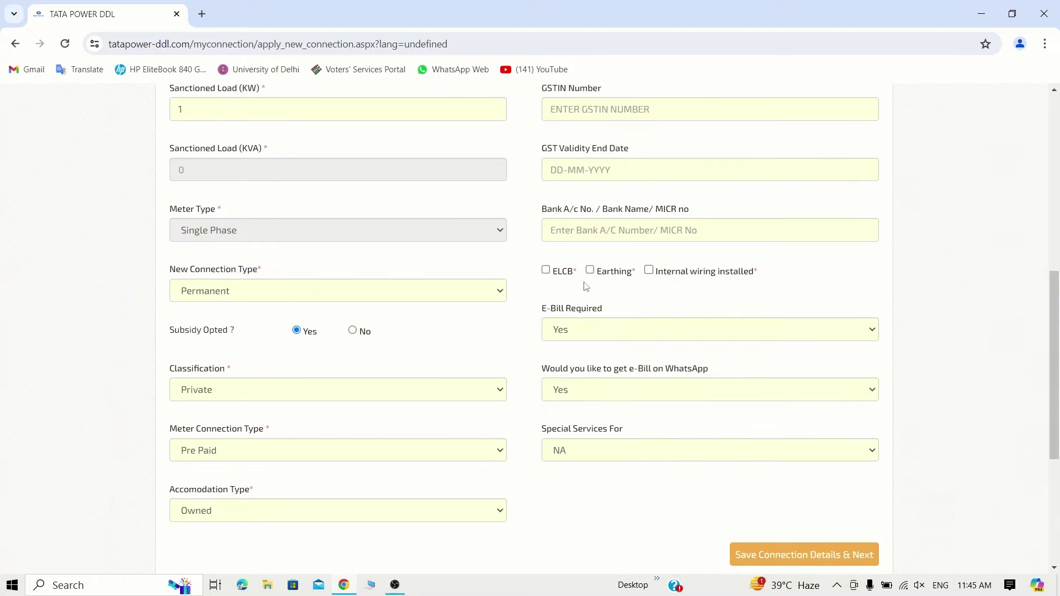
pyautogui.click(277, 295)
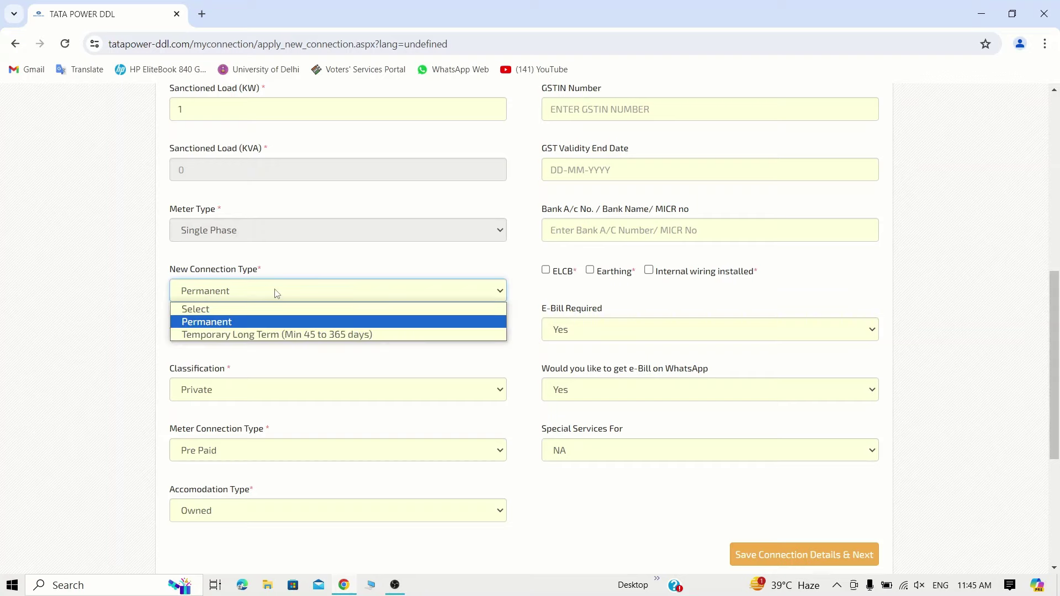
pyautogui.click(277, 293)
pyautogui.click(546, 270)
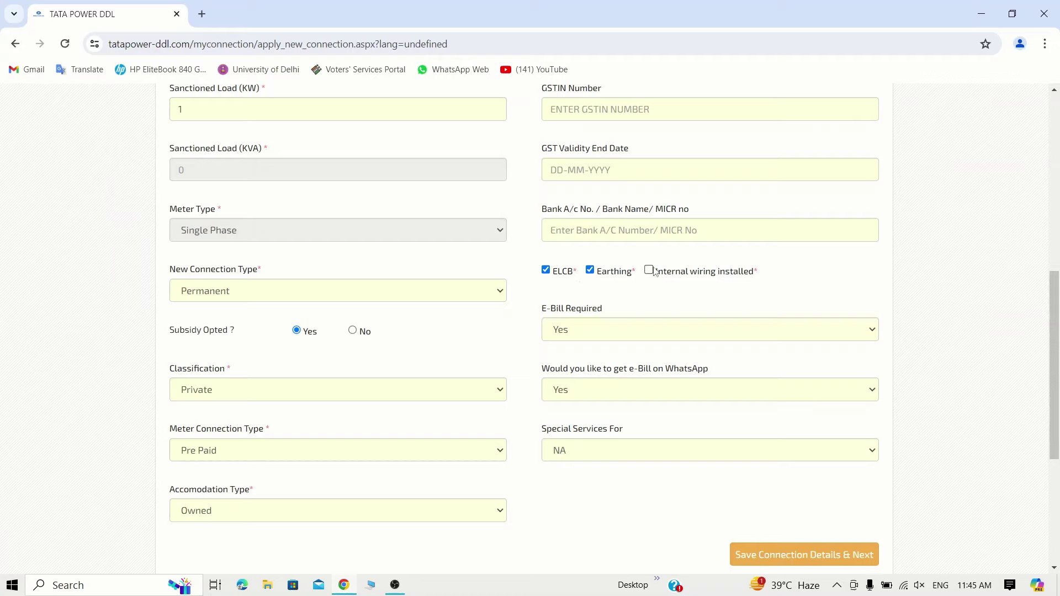
pyautogui.click(654, 270)
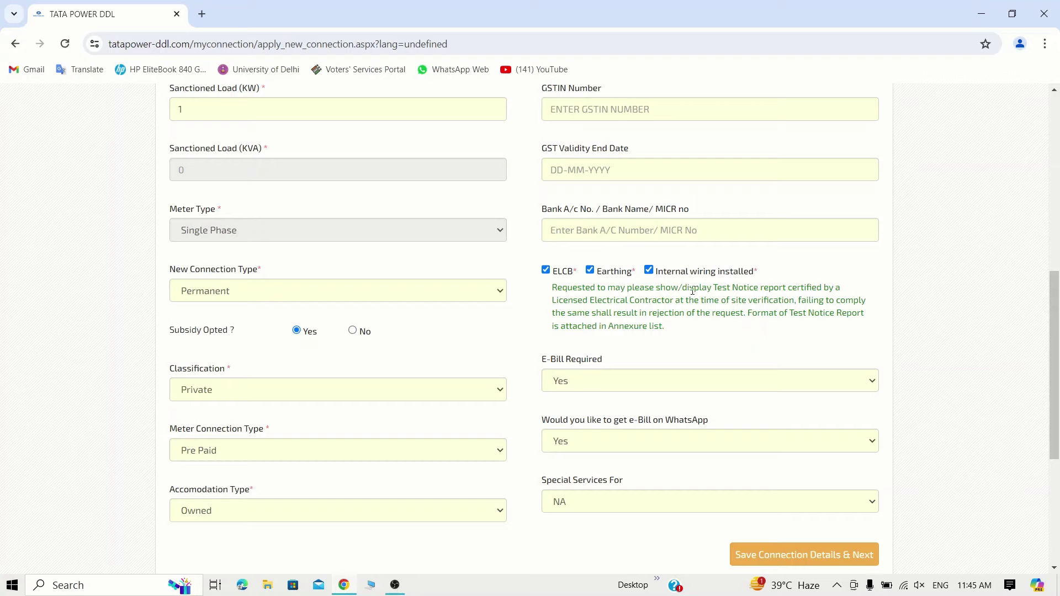
pyautogui.moveTo(670, 275); pyautogui.dragTo(735, 273)
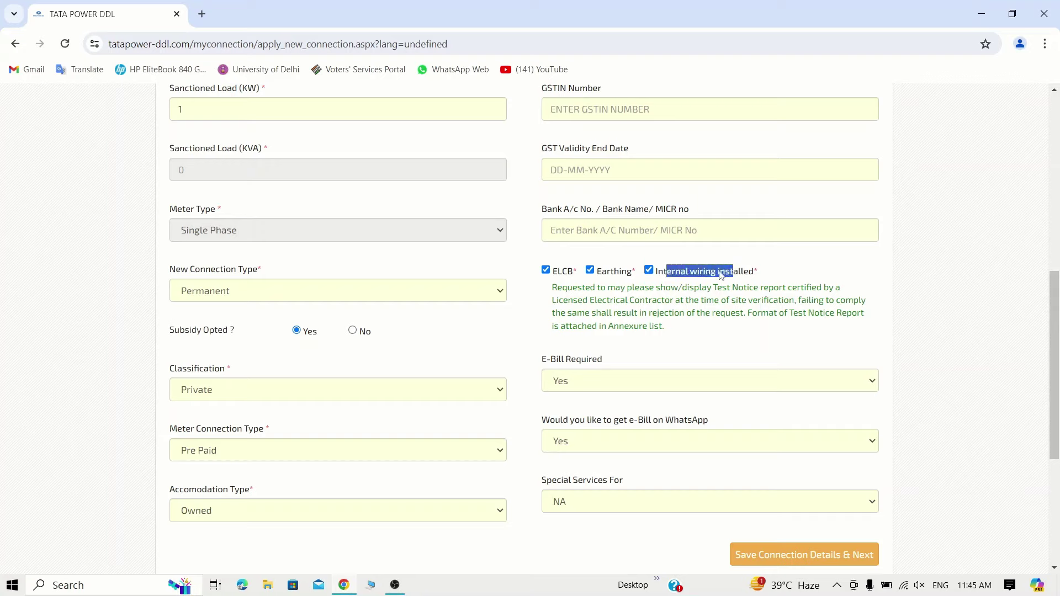
pyautogui.click(681, 276)
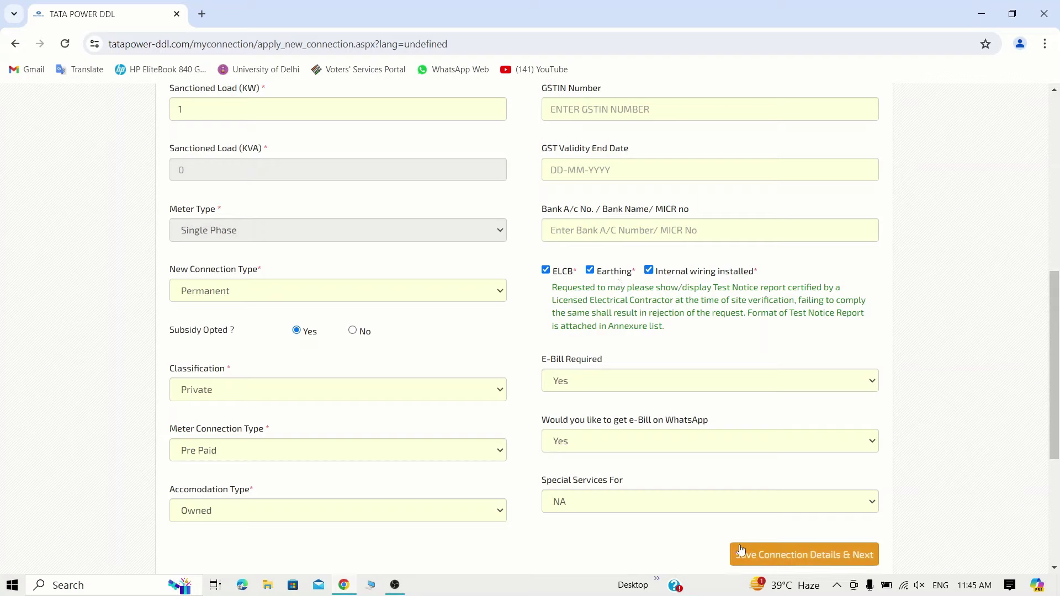
pyautogui.scroll(-1, 773, 552)
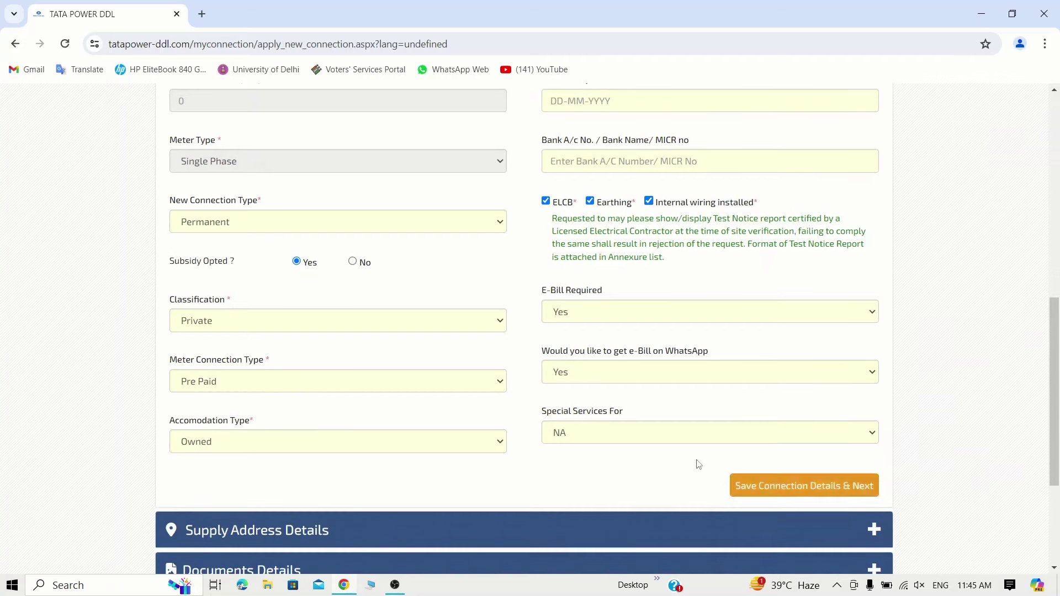
# Step: Save the connection details draft and return to the Supply Address Details section
pyautogui.click(754, 485)
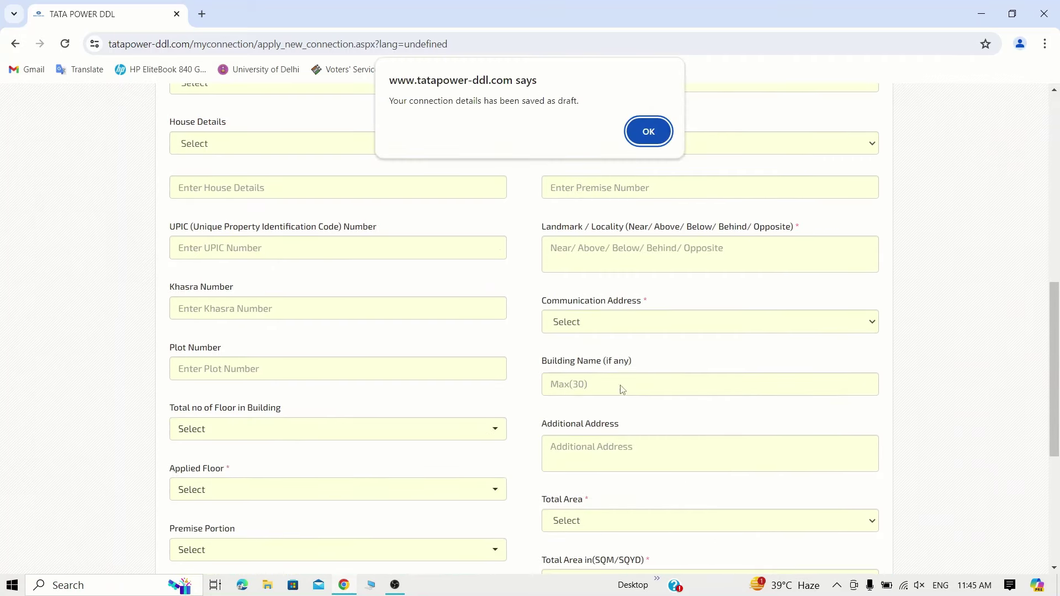
pyautogui.click(648, 132)
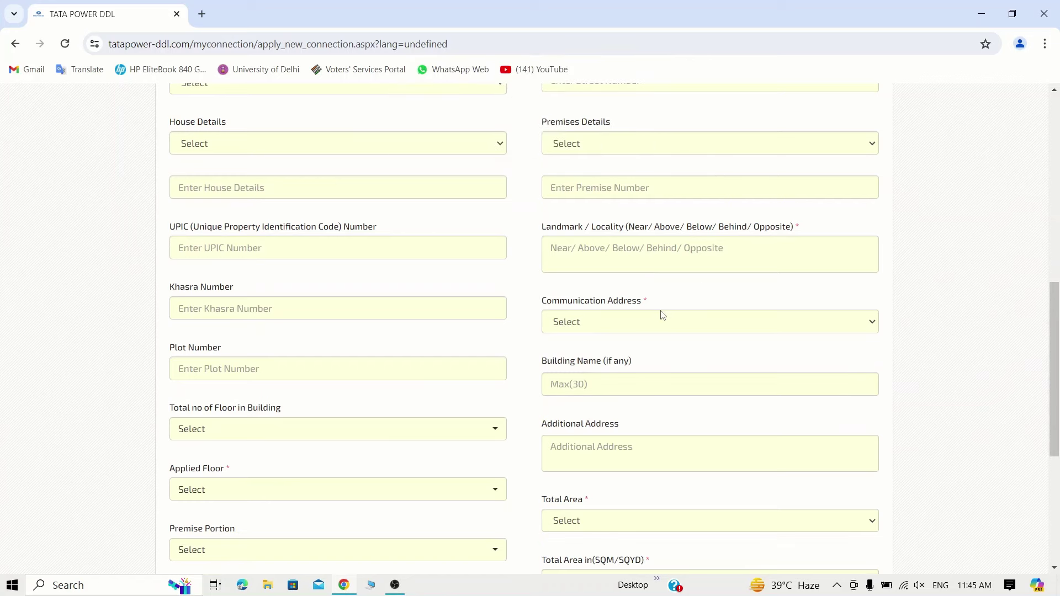
pyautogui.scroll(6, 535, 394)
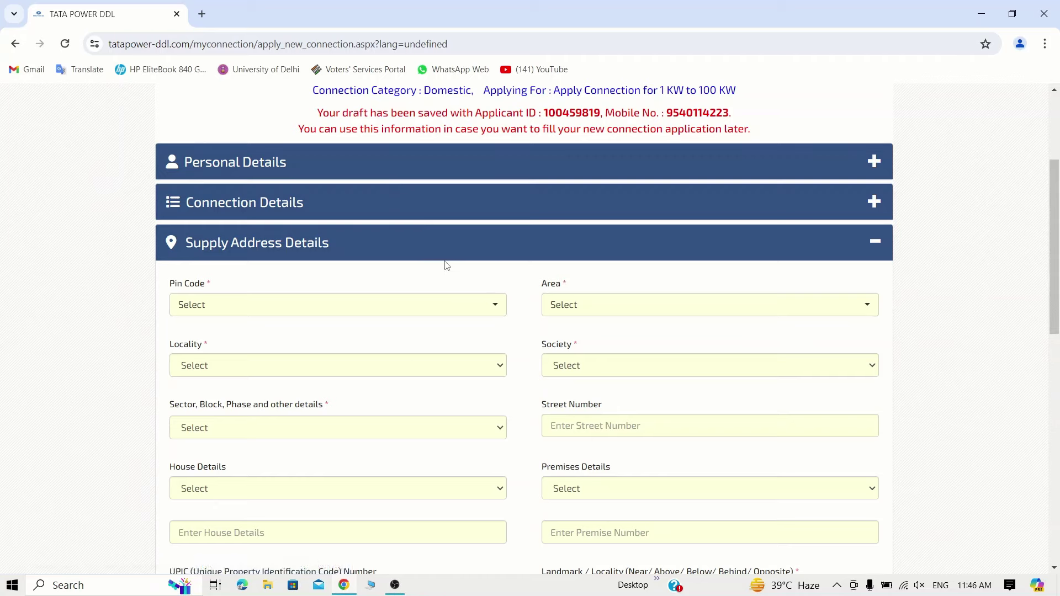
# Step: Select pin code 110009 for the supply address and begin choosing the area
pyautogui.click(292, 314)
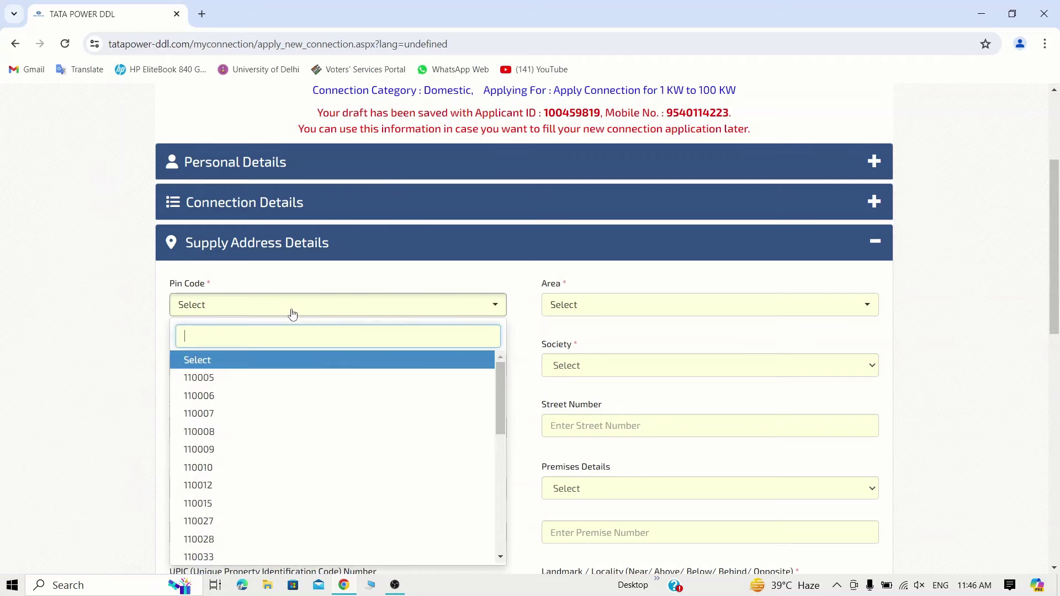
pyautogui.click(246, 450)
pyautogui.click(617, 308)
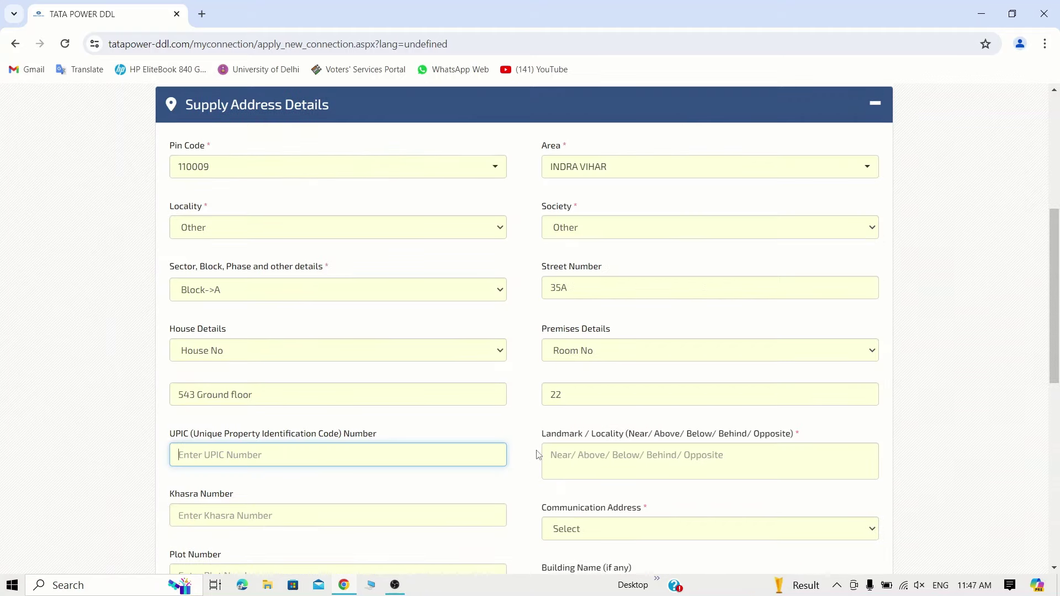
pyautogui.scroll(-1, 544, 454)
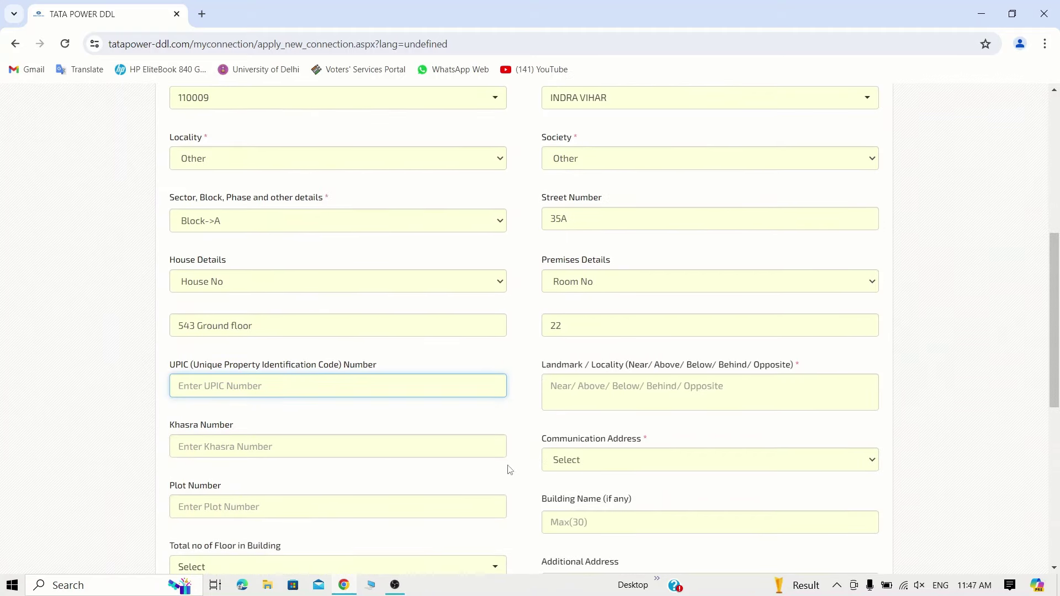
pyautogui.scroll(-2, 503, 464)
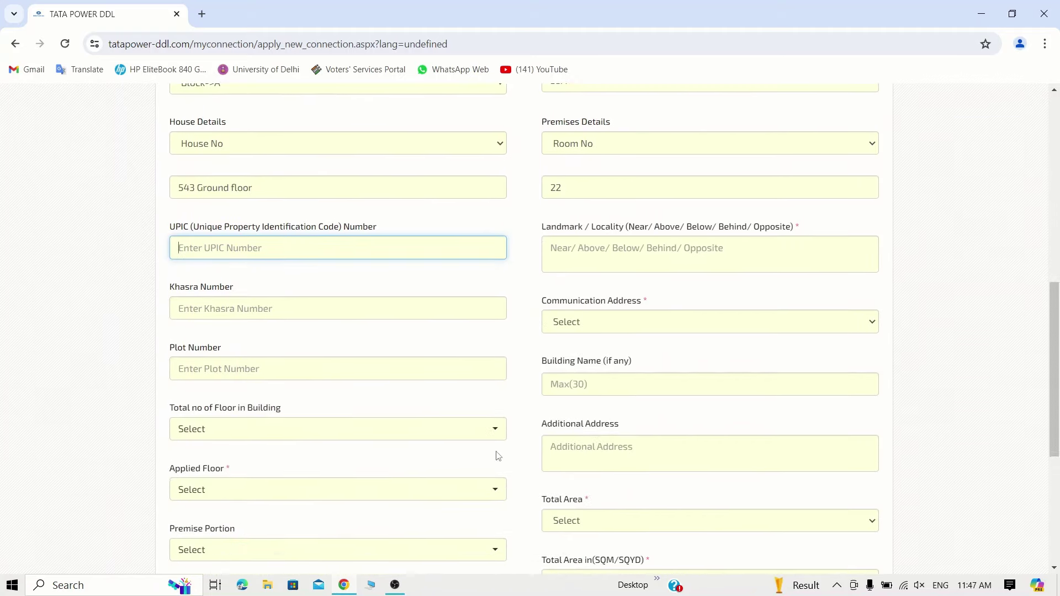
# Step: Make the communication address the same as the supply address and set the applied floor to GROUND
pyautogui.click(561, 320)
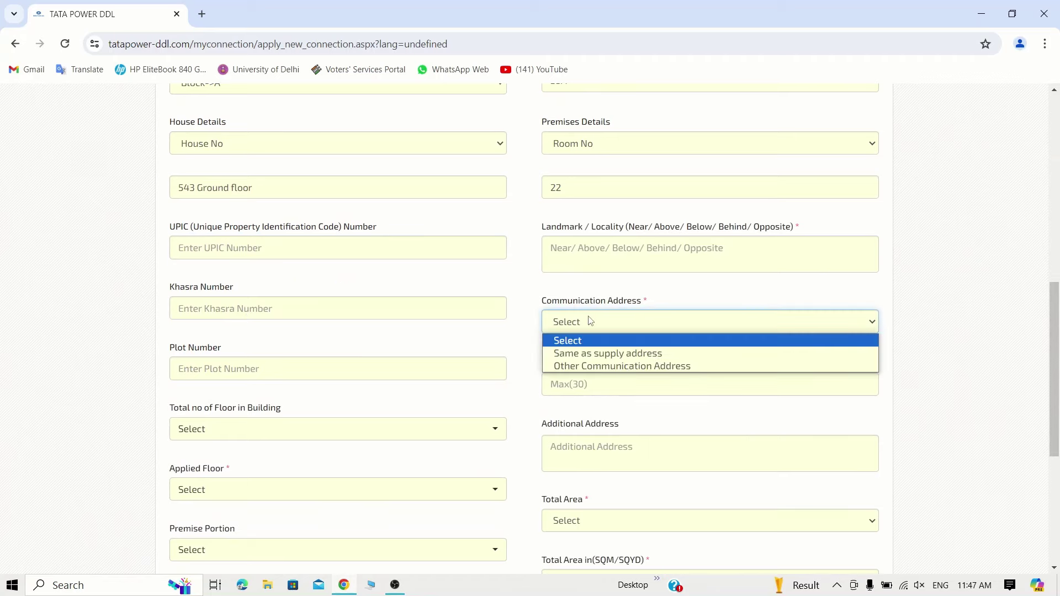
pyautogui.click(620, 354)
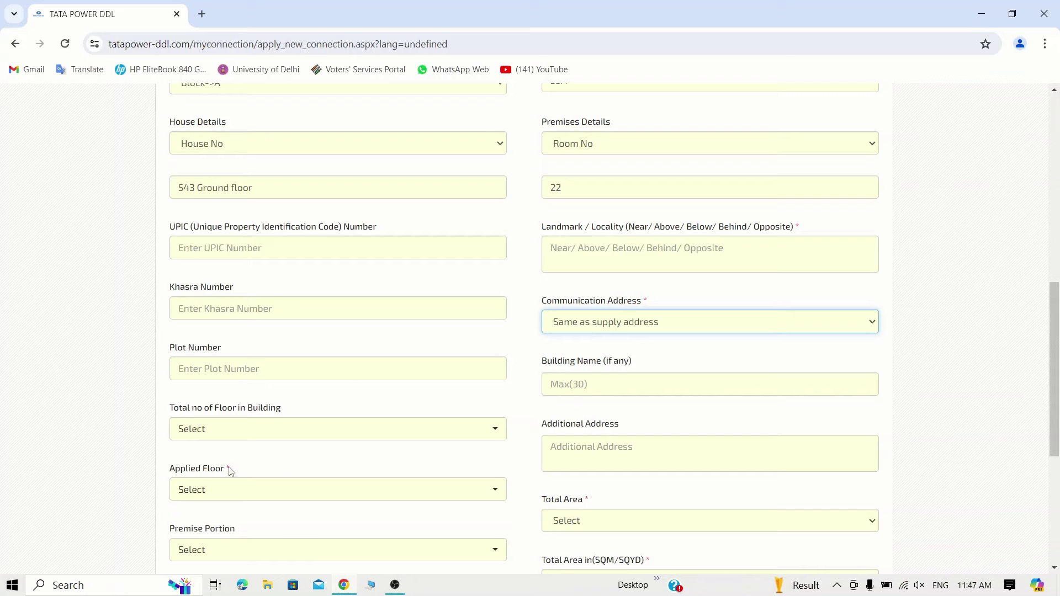
pyautogui.click(201, 491)
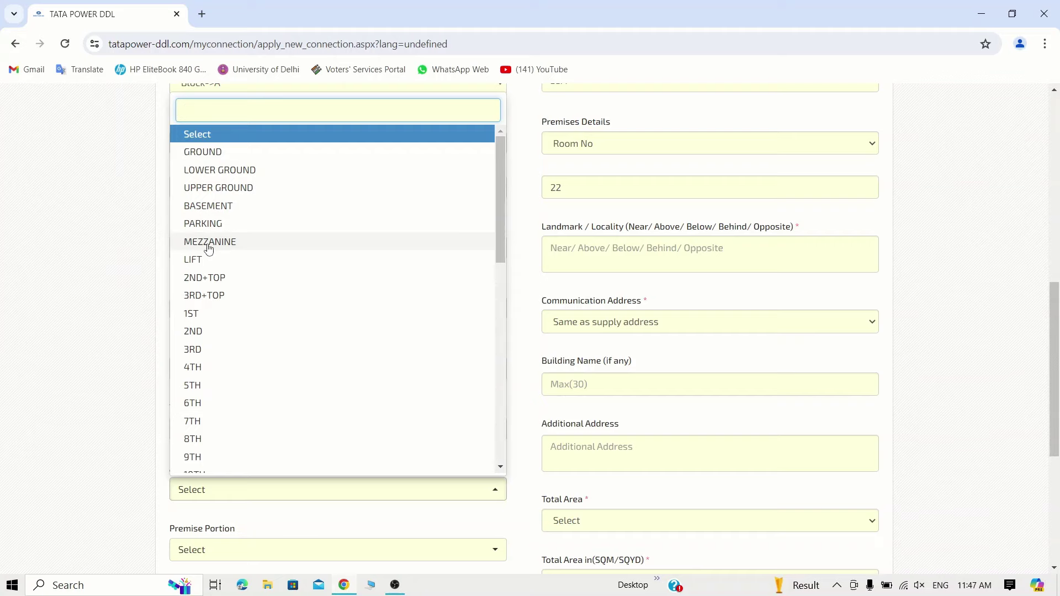
pyautogui.click(216, 158)
# Step: Enter a total area of 50 in SQYD
pyautogui.scroll(-1, 572, 497)
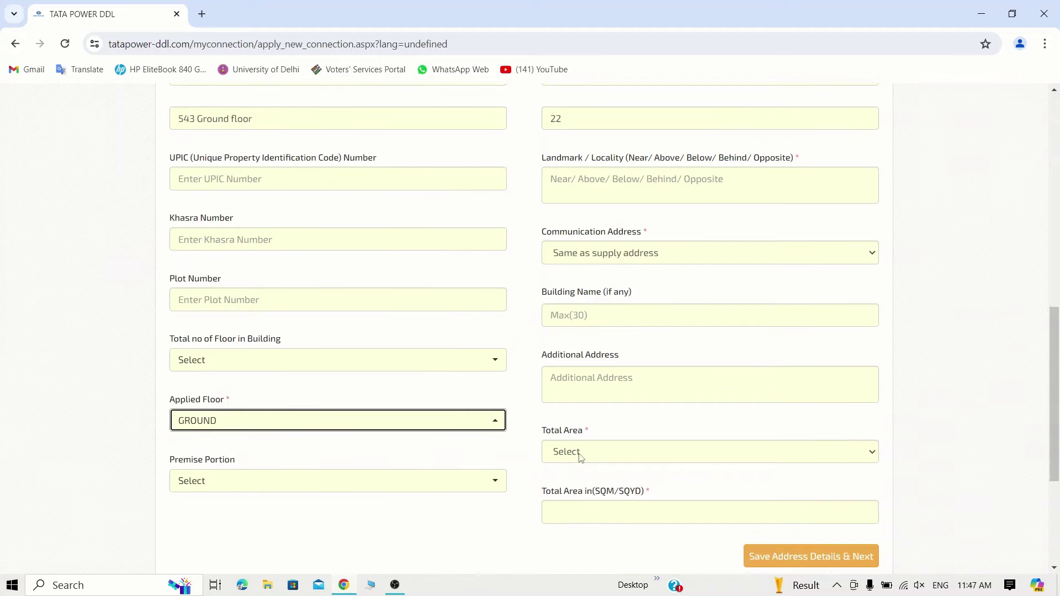
pyautogui.click(602, 458)
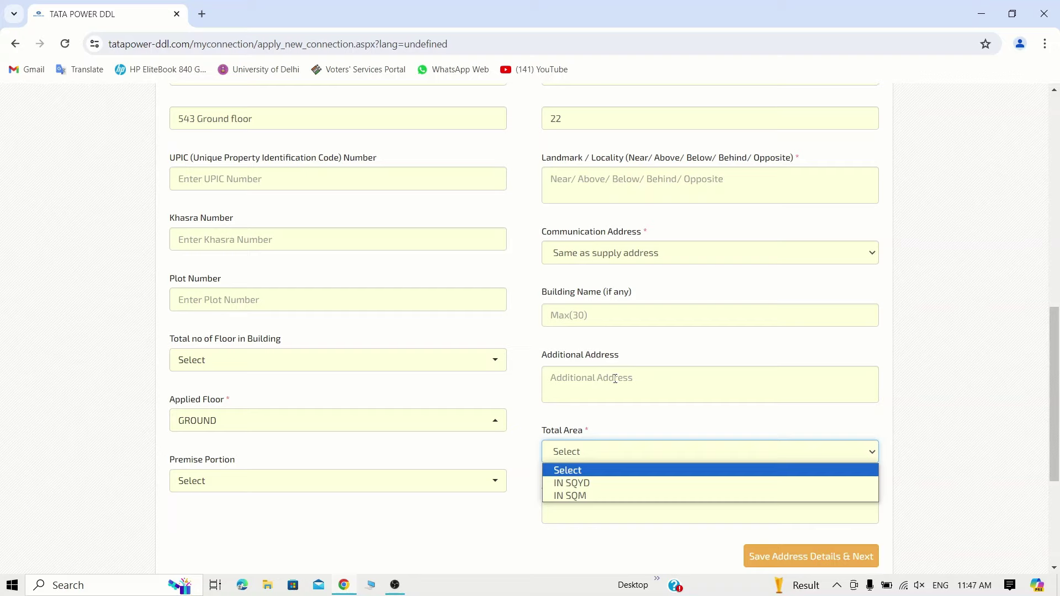
pyautogui.click(614, 379)
pyautogui.click(599, 451)
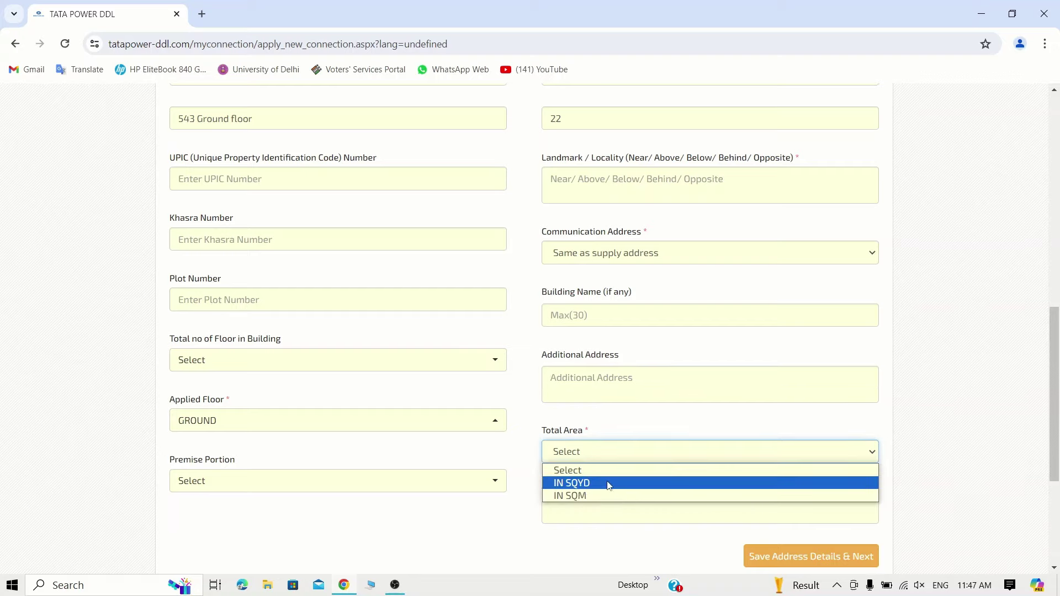
pyautogui.click(609, 484)
pyautogui.click(589, 451)
pyautogui.click(608, 454)
pyautogui.click(584, 484)
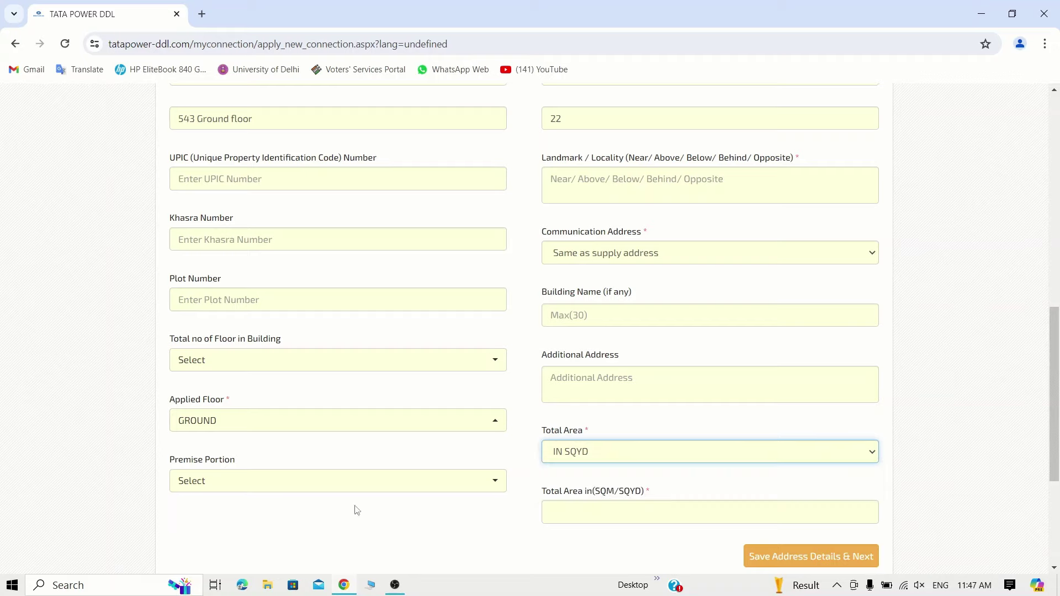
pyautogui.click(581, 517)
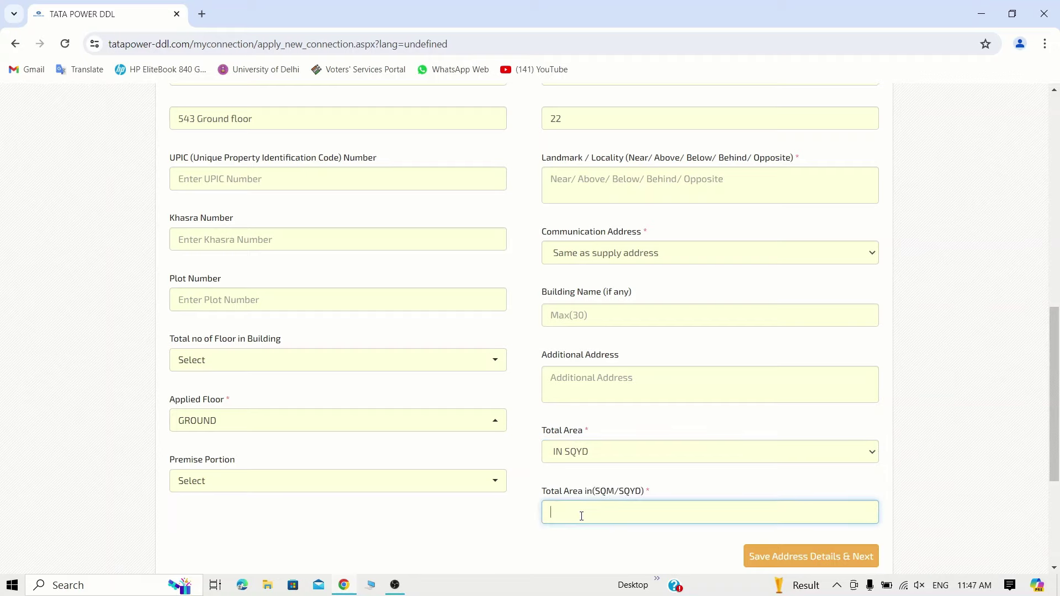
pyautogui.write('50')
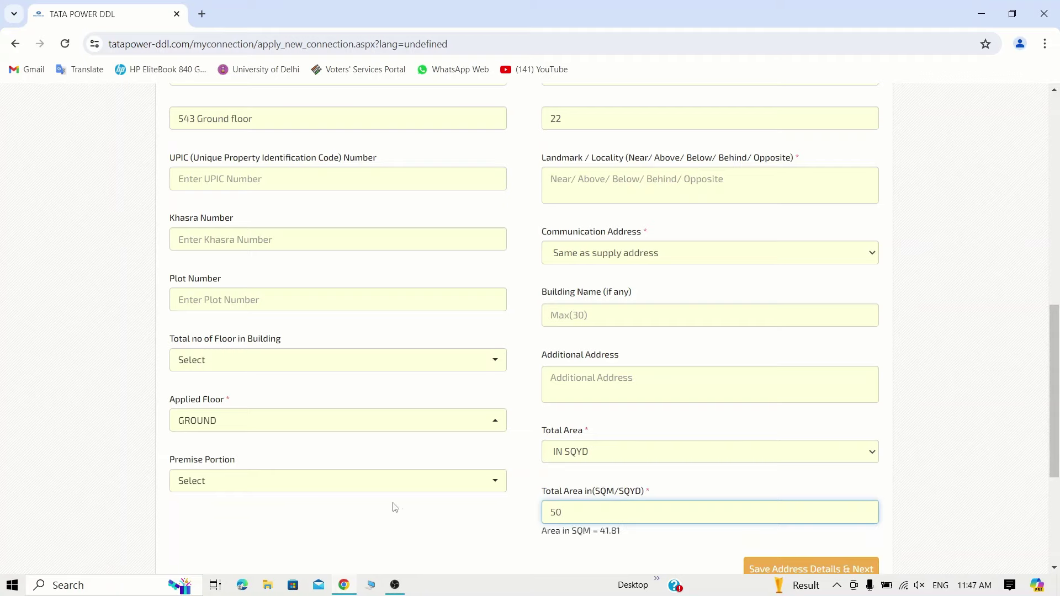
# Step: Set the premise portion to MIDDLE, then save the address details and acknowledge the alert
pyautogui.click(270, 488)
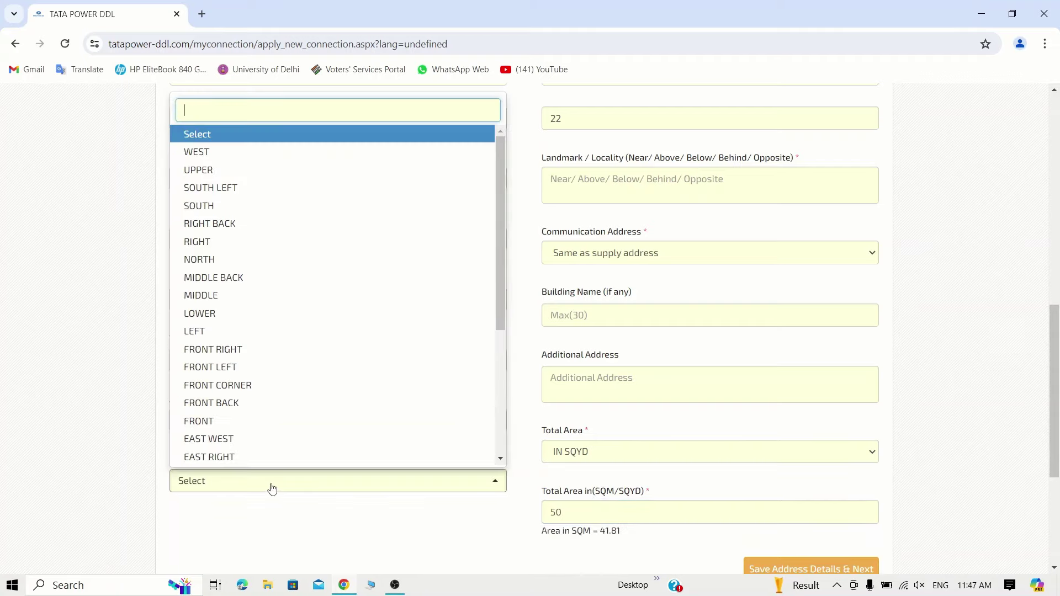
pyautogui.click(215, 516)
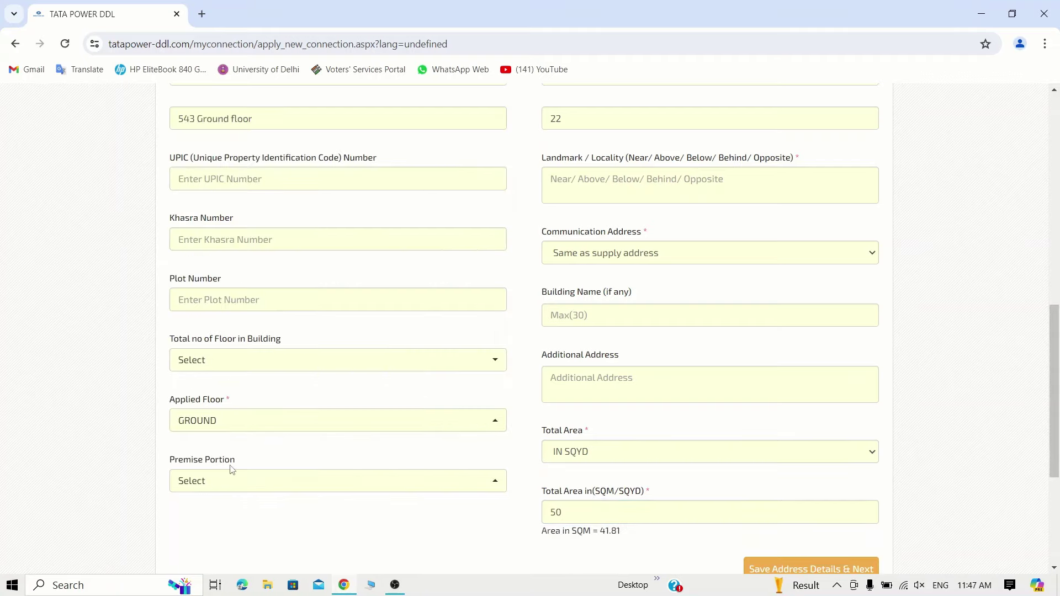
pyautogui.click(256, 486)
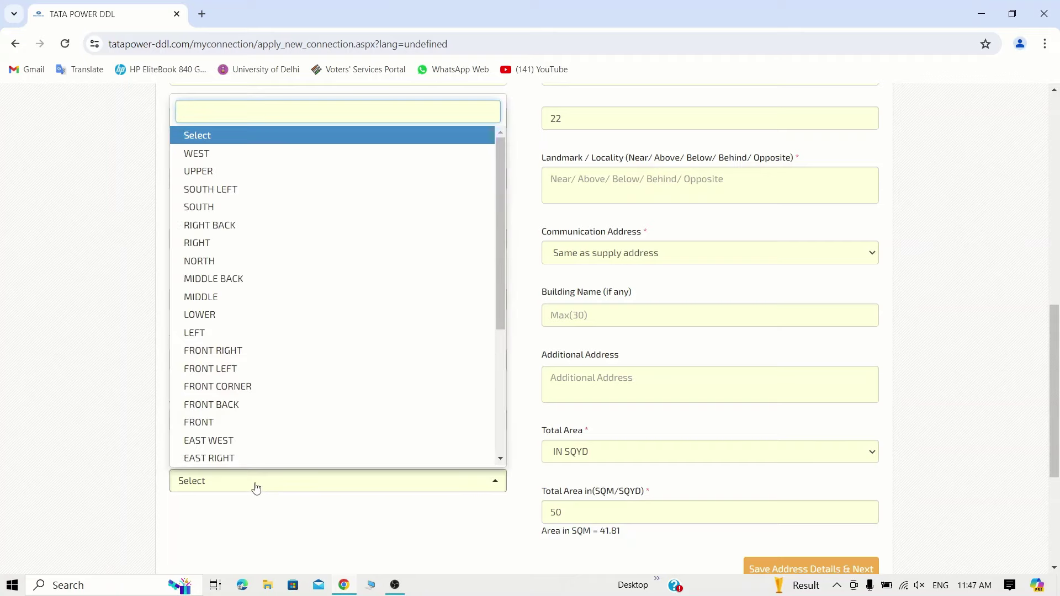
pyautogui.click(220, 297)
pyautogui.scroll(-4, 449, 465)
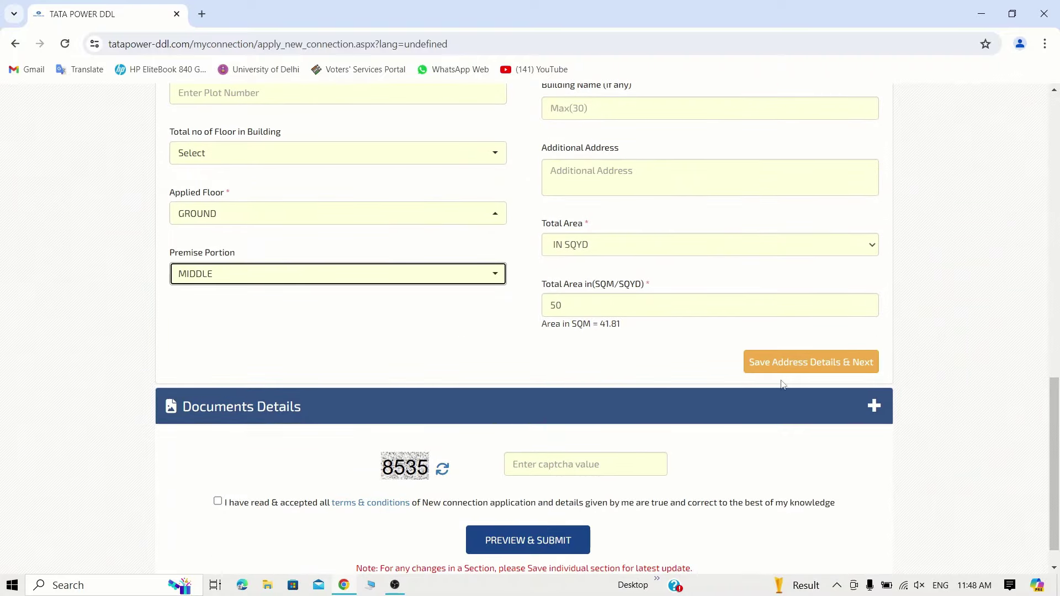
pyautogui.click(784, 366)
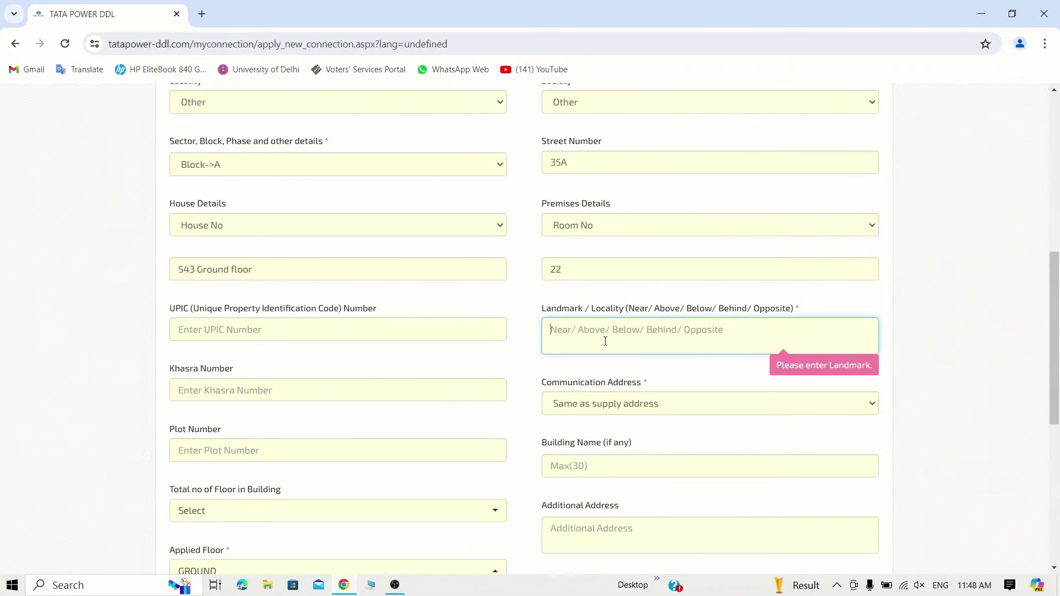
pyautogui.click(638, 132)
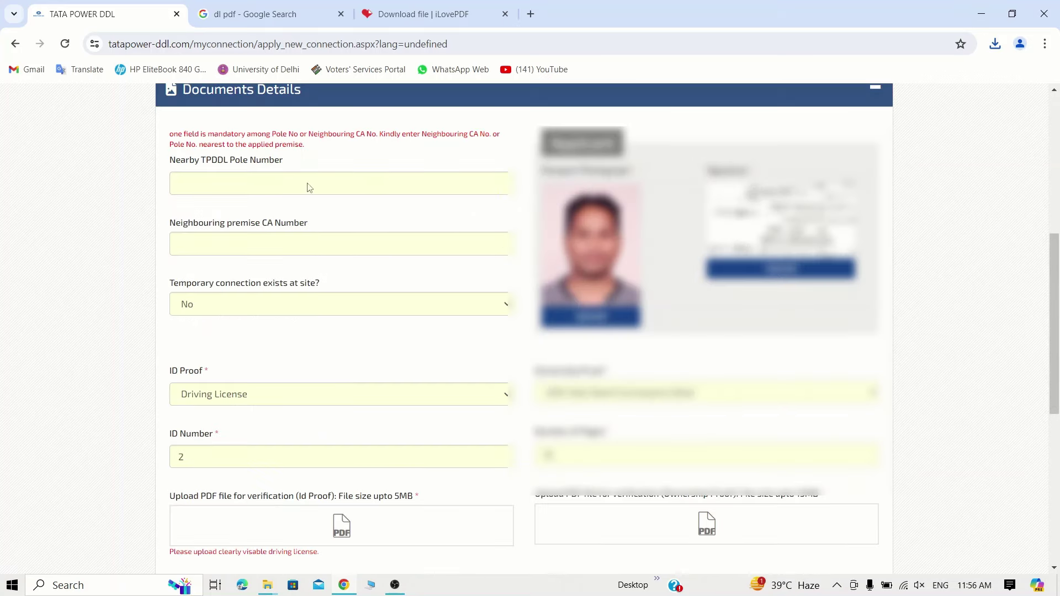
# Step: Keep Driving License as ID proof and GPA/Sale Deed/Conveyance Deed as ownership proof
pyautogui.scroll(2, 309, 187)
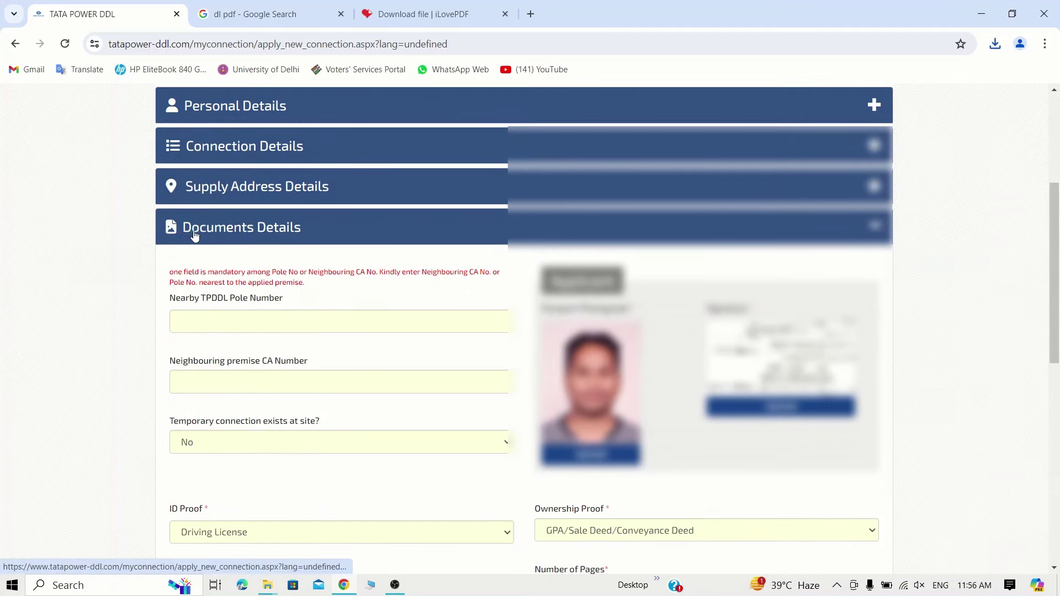
pyautogui.scroll(-1, 289, 241)
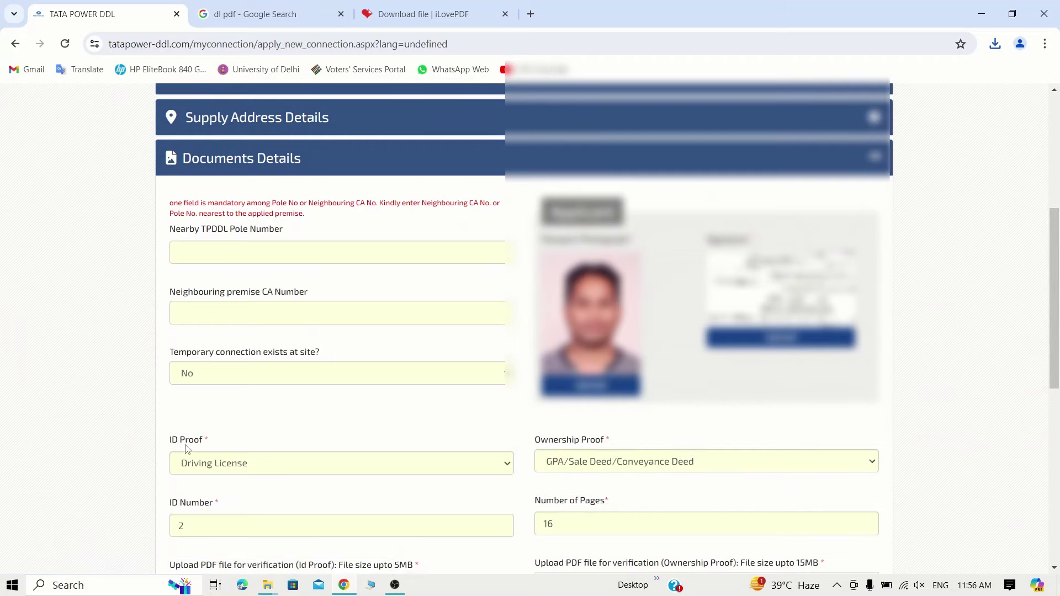
pyautogui.click(242, 469)
pyautogui.click(245, 469)
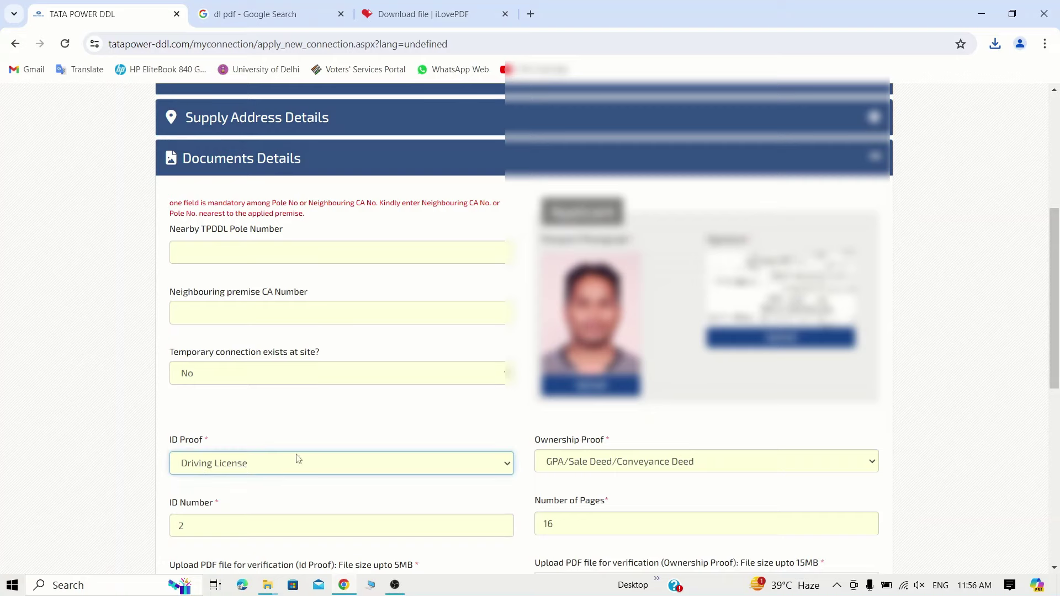
pyautogui.click(595, 470)
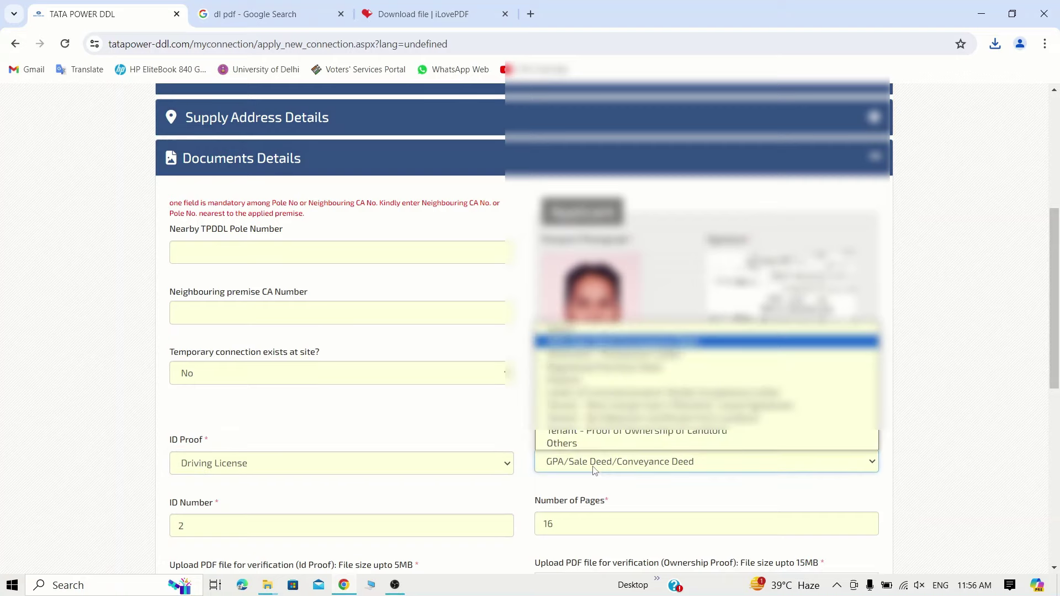
pyautogui.click(595, 470)
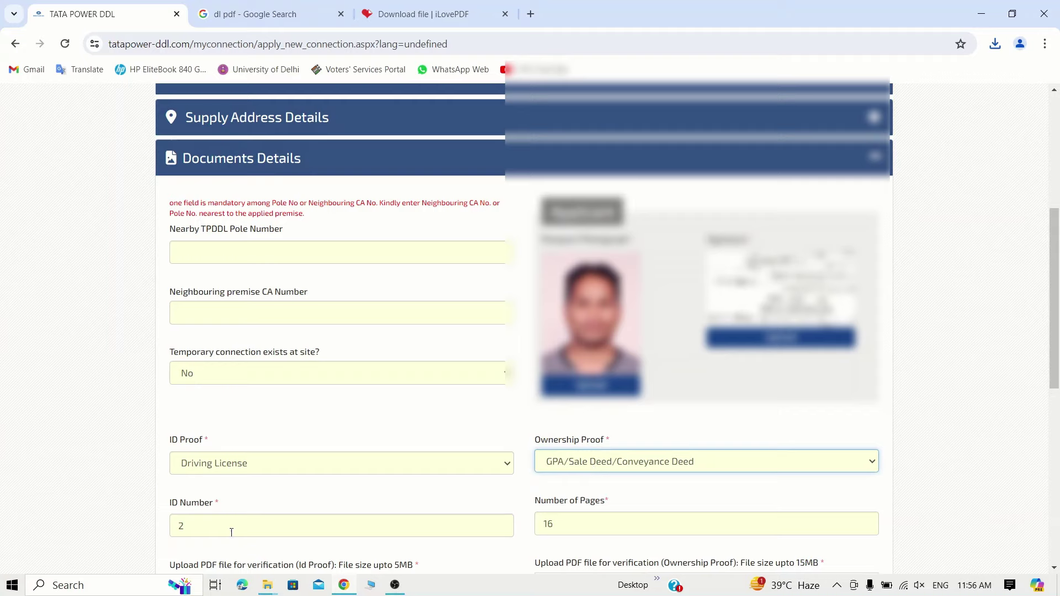
# Step: Review the ID number field and set the ownership status to Owner
pyautogui.click(177, 532)
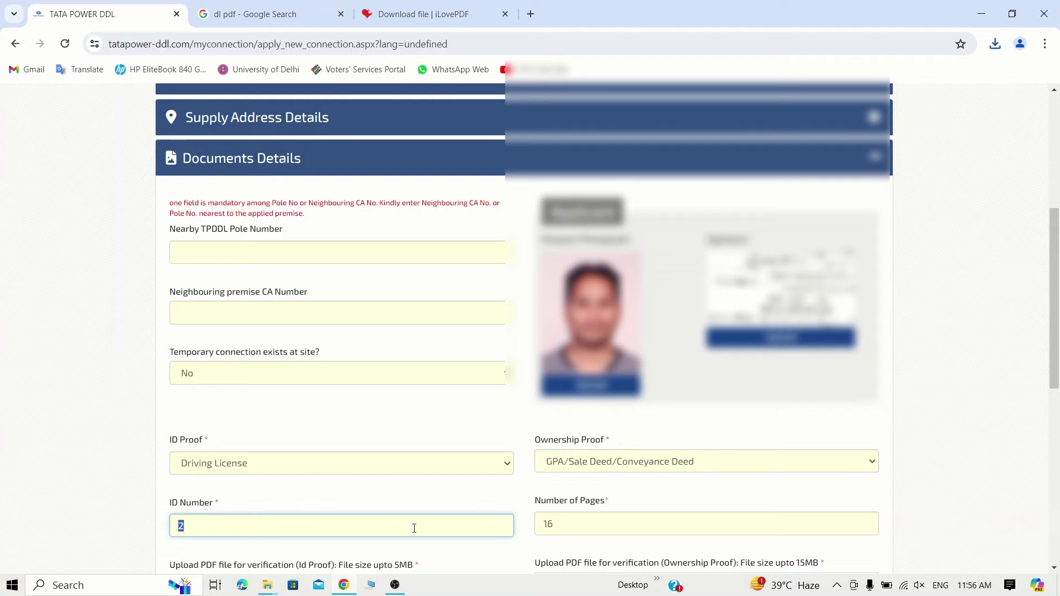
pyautogui.click(572, 523)
pyautogui.hotkey('ctrl', 'a')
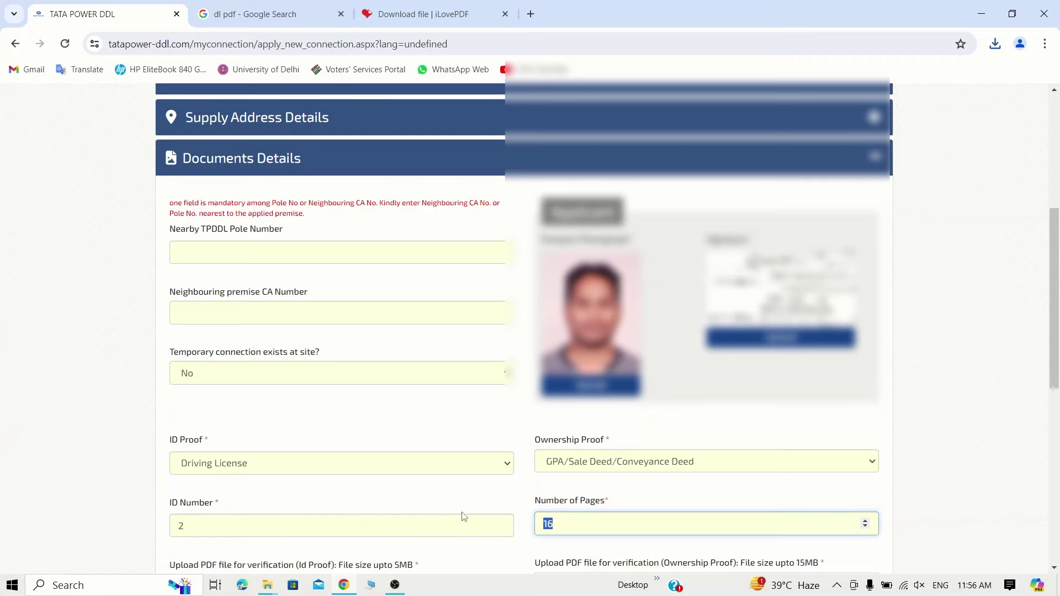
pyautogui.scroll(-3, 464, 516)
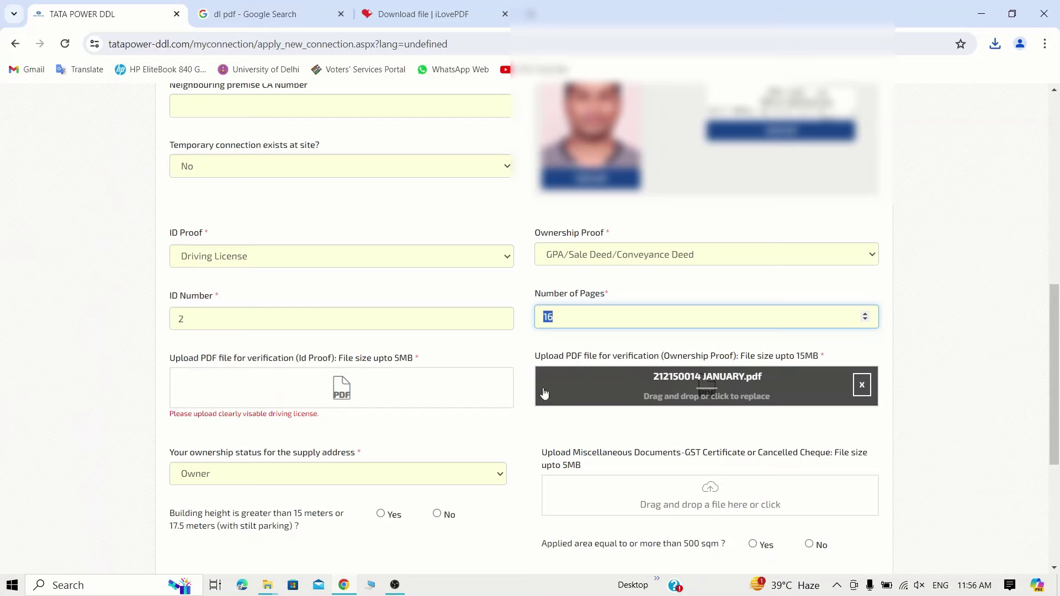
pyautogui.scroll(-2, 641, 401)
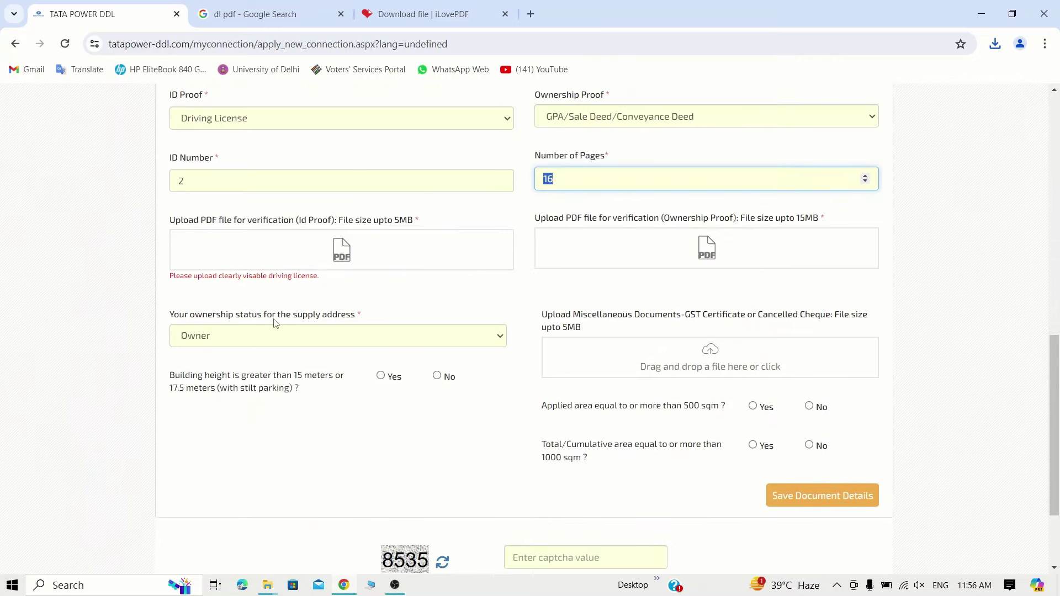
pyautogui.click(224, 337)
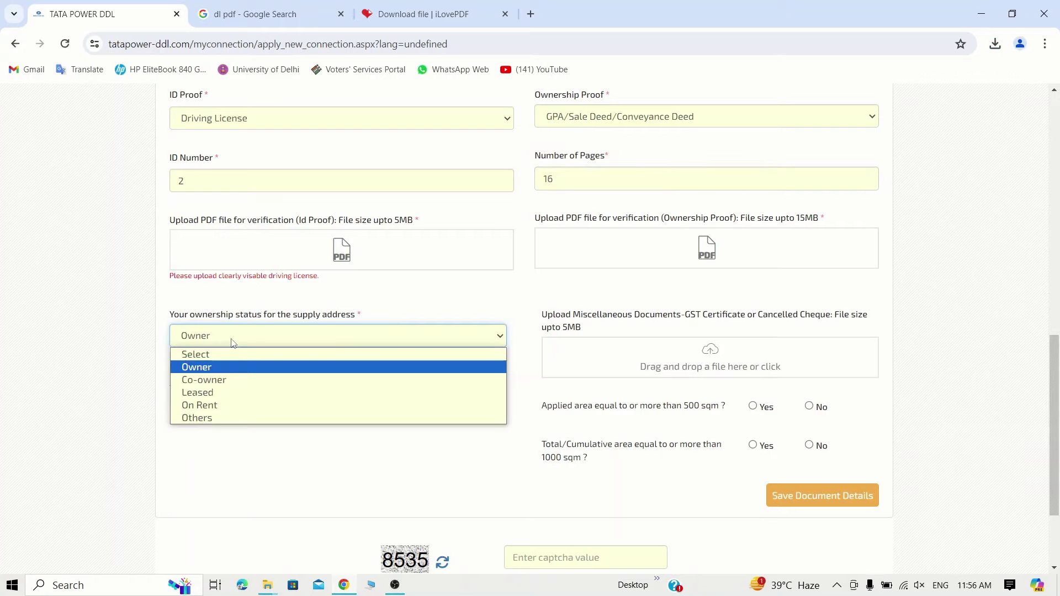
pyautogui.click(205, 370)
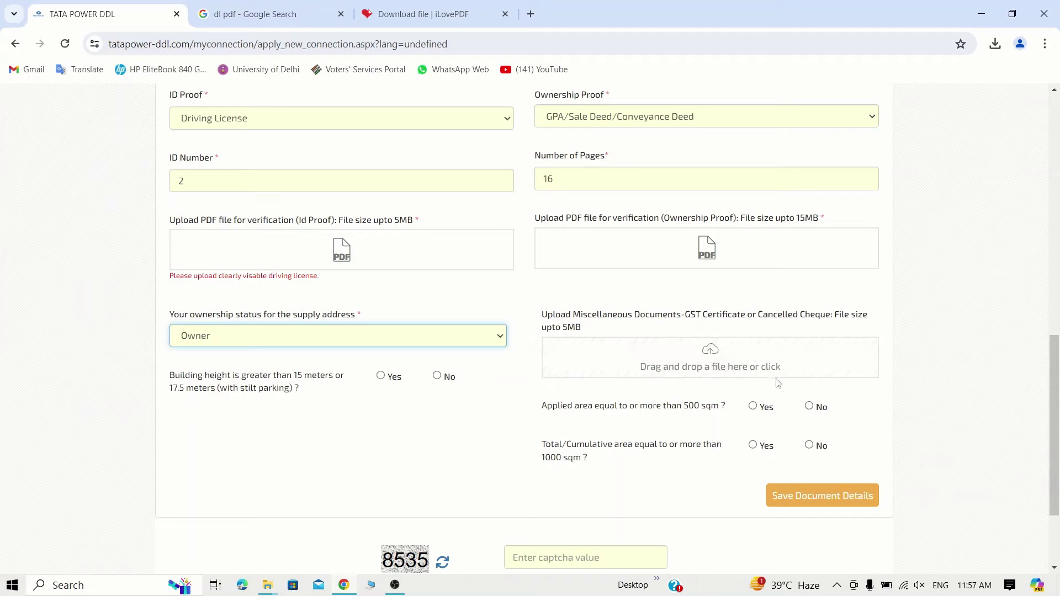
# Step: Answer No to both the 500 sqm applied-area and 1000 sqm cumulative-area questions after trying Yes
pyautogui.tripleClick(558, 413)
pyautogui.click(550, 417)
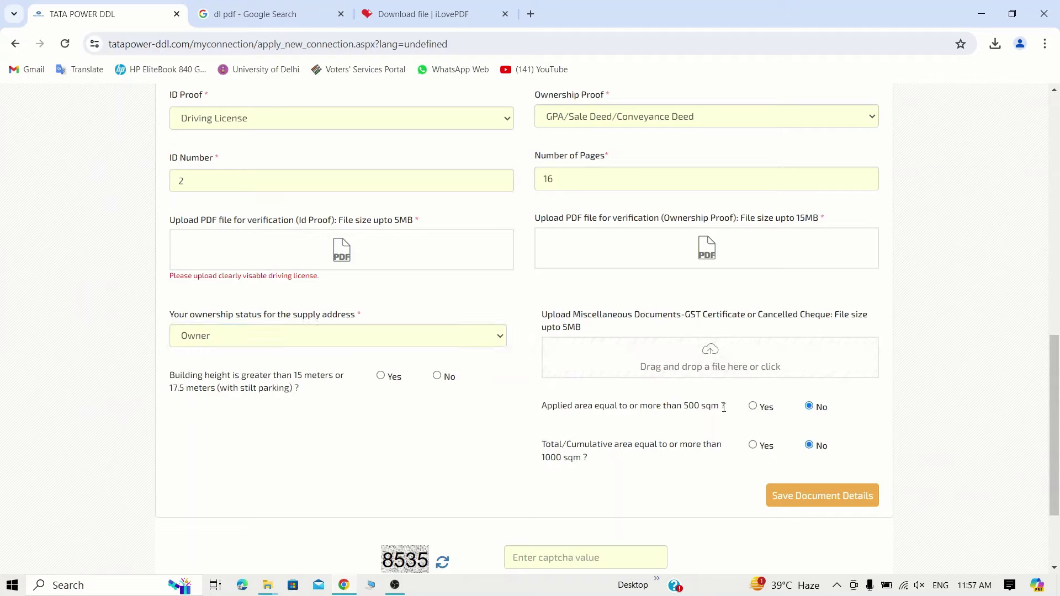
pyautogui.moveTo(724, 407); pyautogui.dragTo(667, 407)
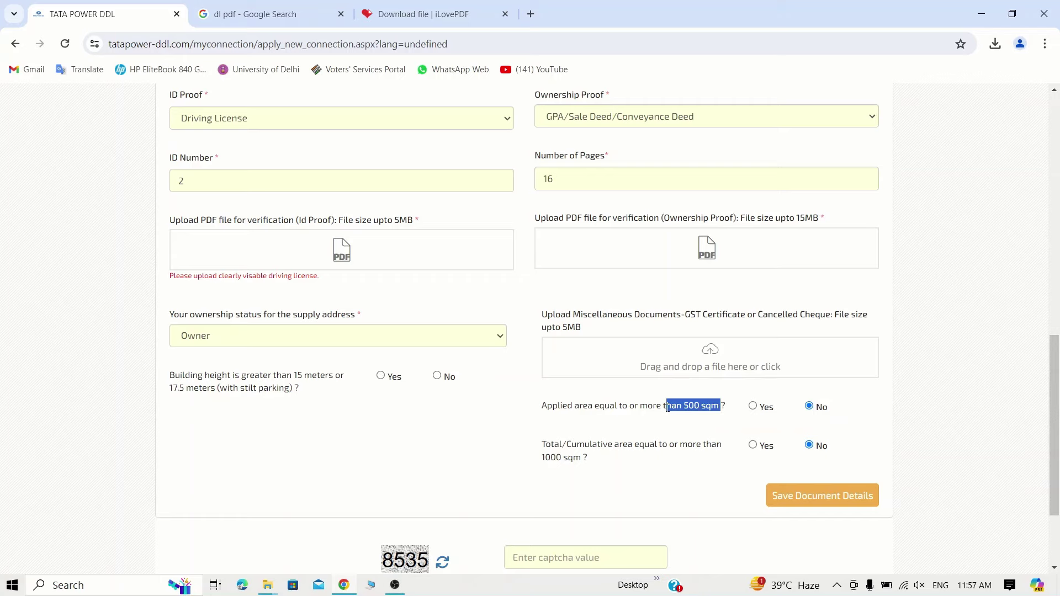
pyautogui.click(753, 407)
pyautogui.moveTo(548, 404); pyautogui.dragTo(670, 404)
pyautogui.moveTo(291, 423); pyautogui.dragTo(467, 423)
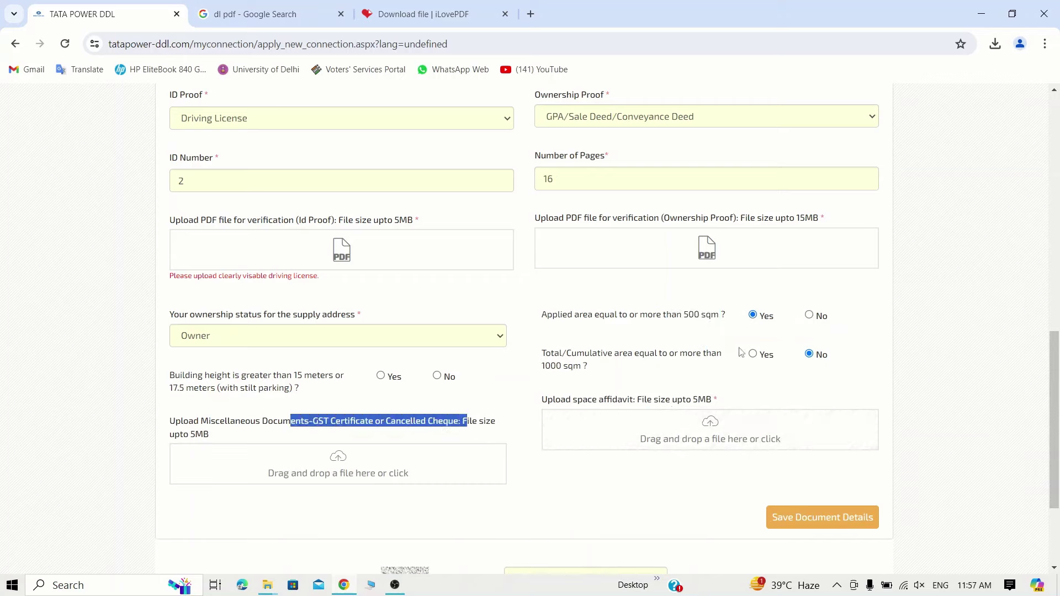
pyautogui.click(810, 316)
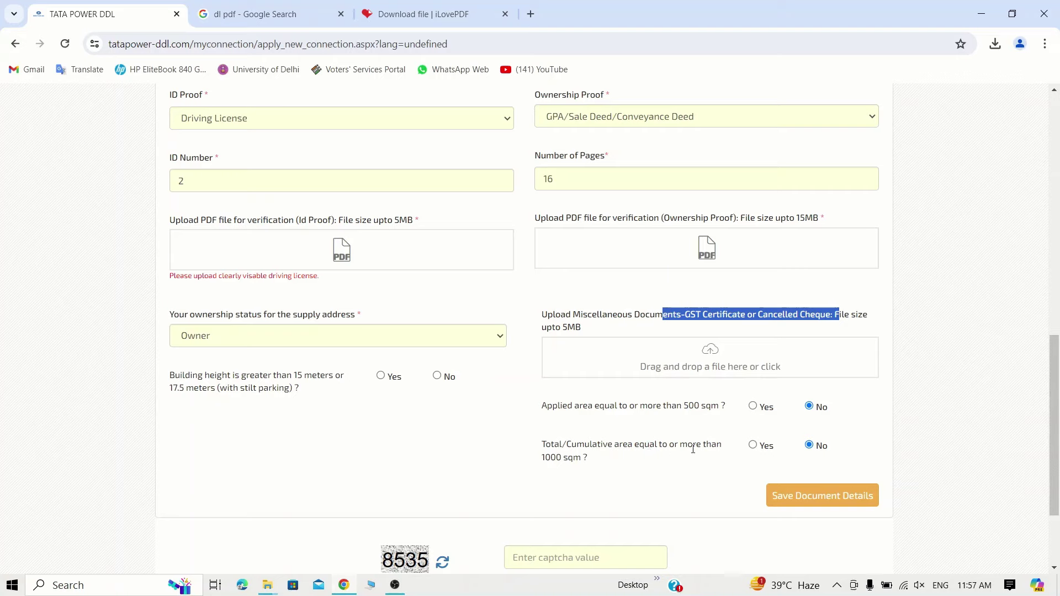
pyautogui.click(753, 446)
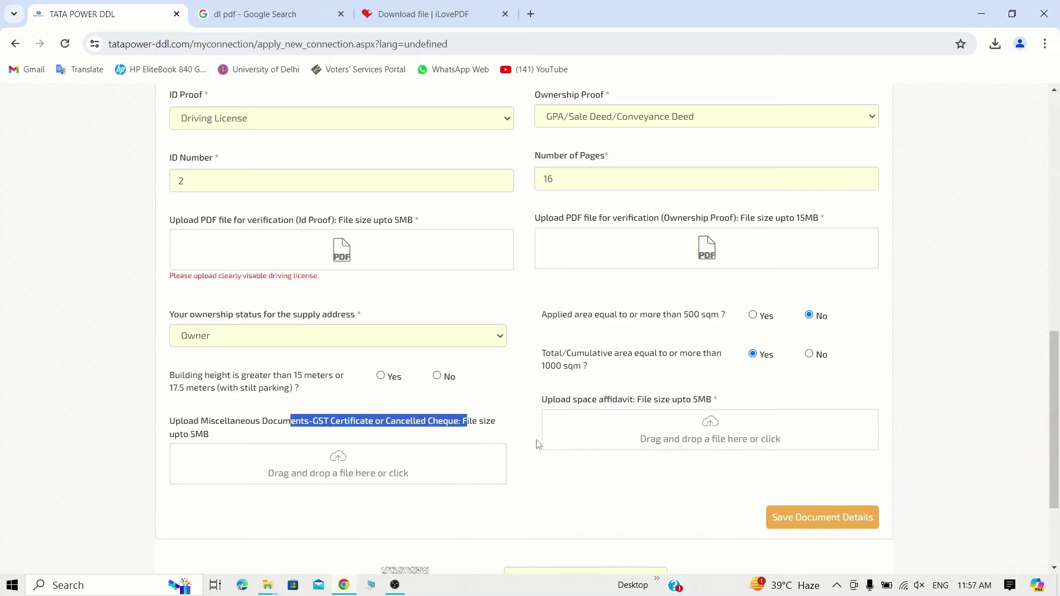
pyautogui.click(564, 397)
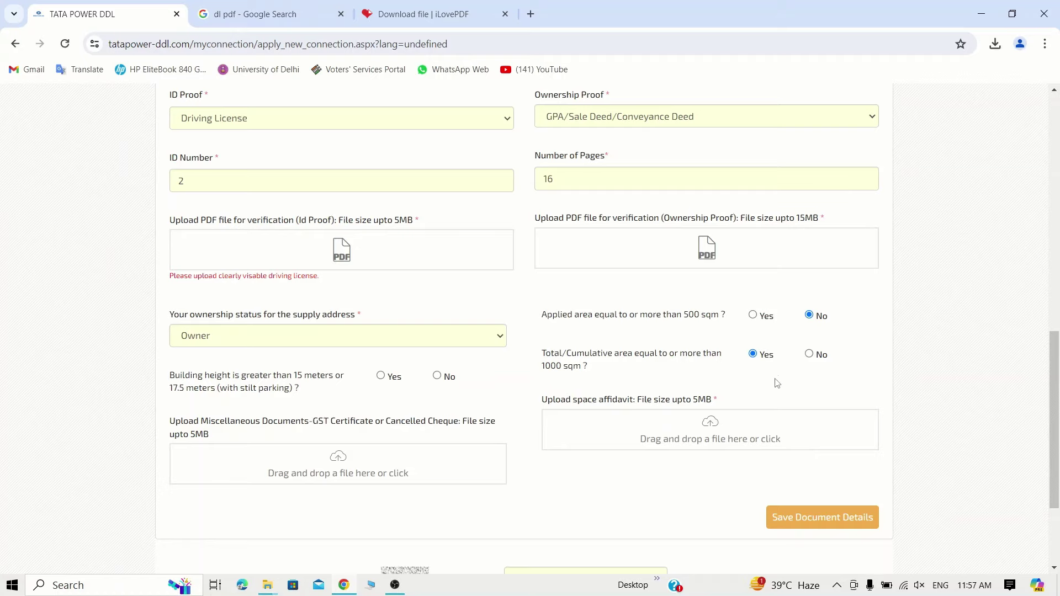
pyautogui.click(809, 355)
pyautogui.scroll(1, 792, 504)
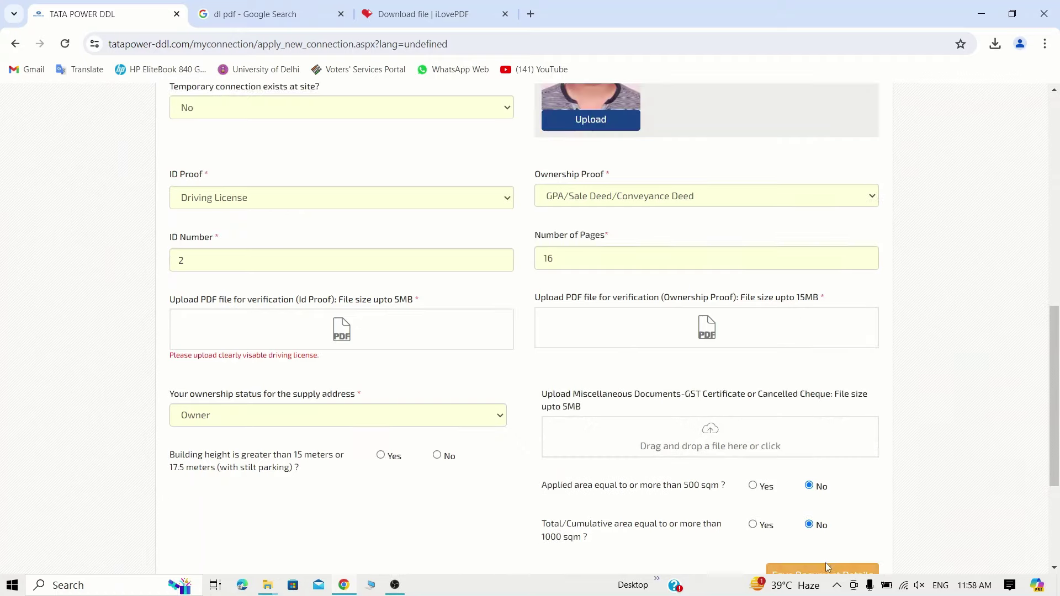
# Step: Save the document details as a draft, dismissing the pole number warning and saved alert
pyautogui.click(826, 562)
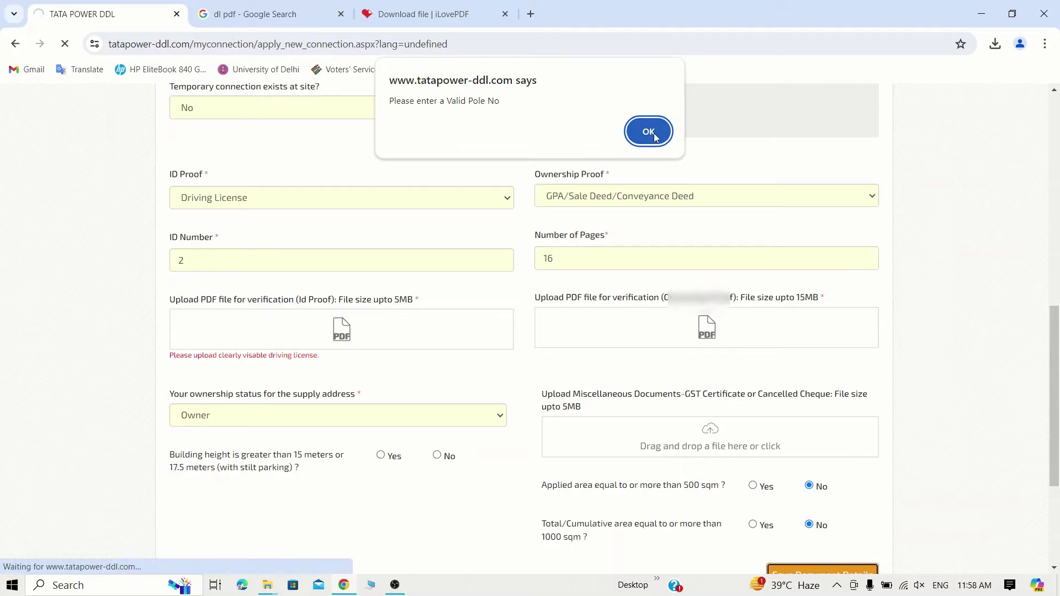
pyautogui.click(651, 133)
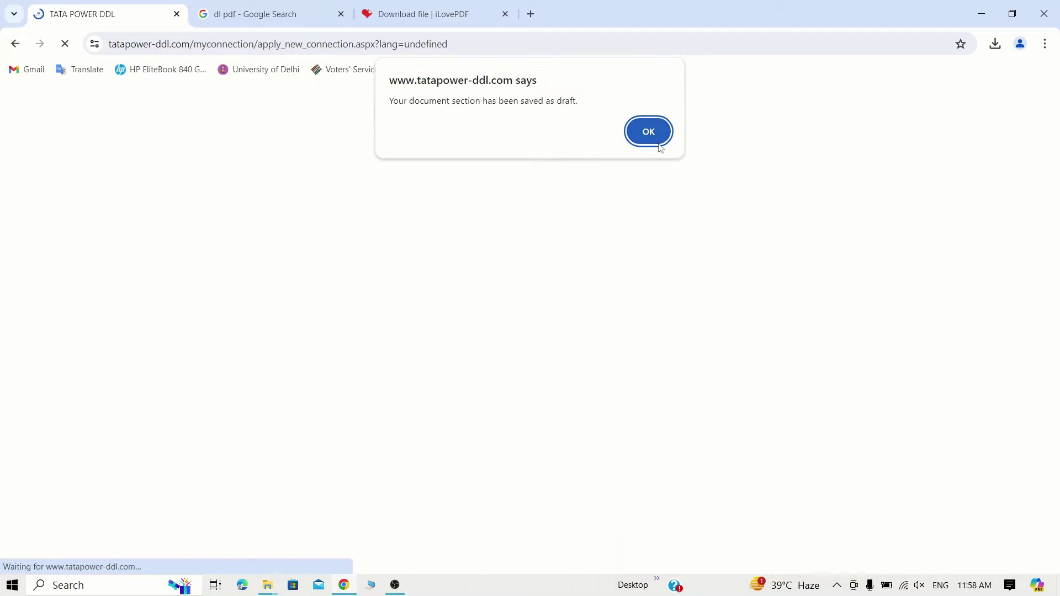
pyautogui.click(643, 138)
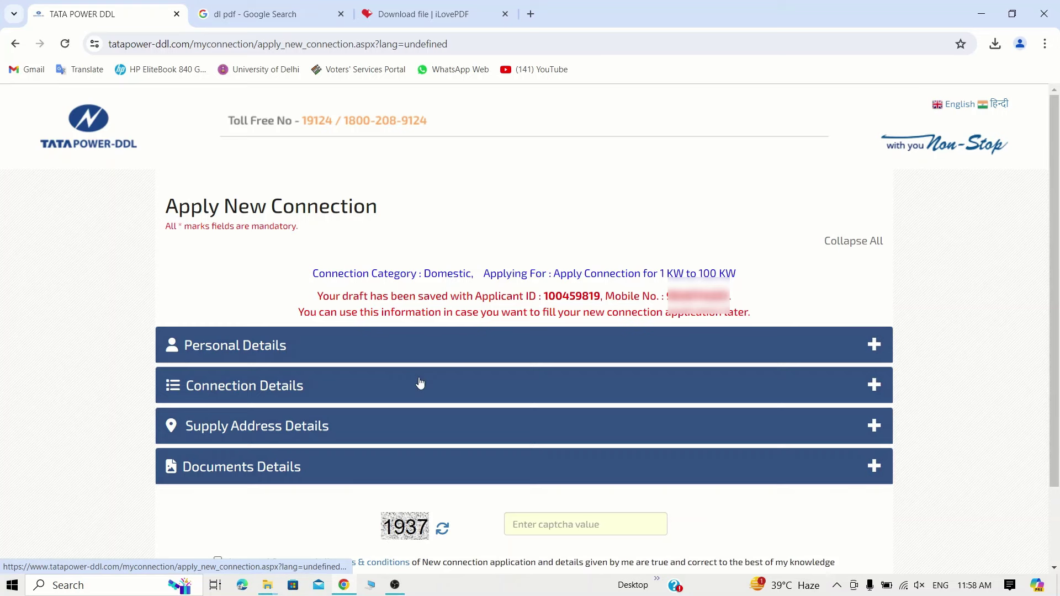
# Step: Enter captcha 1937 and accept the terms and conditions declaration
pyautogui.scroll(-2, 419, 378)
pyautogui.click(563, 432)
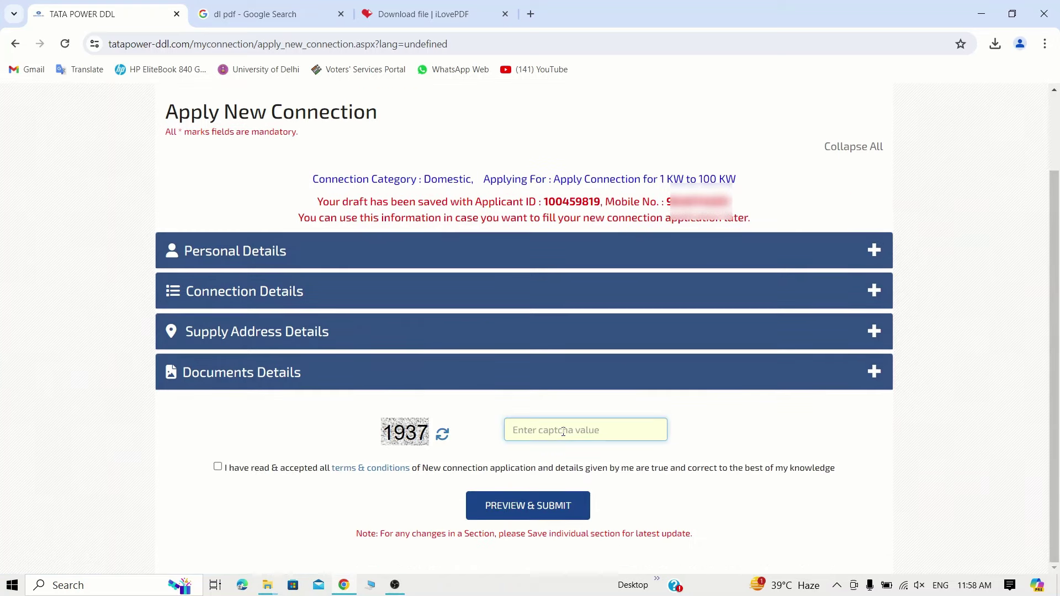
pyautogui.write('1937')
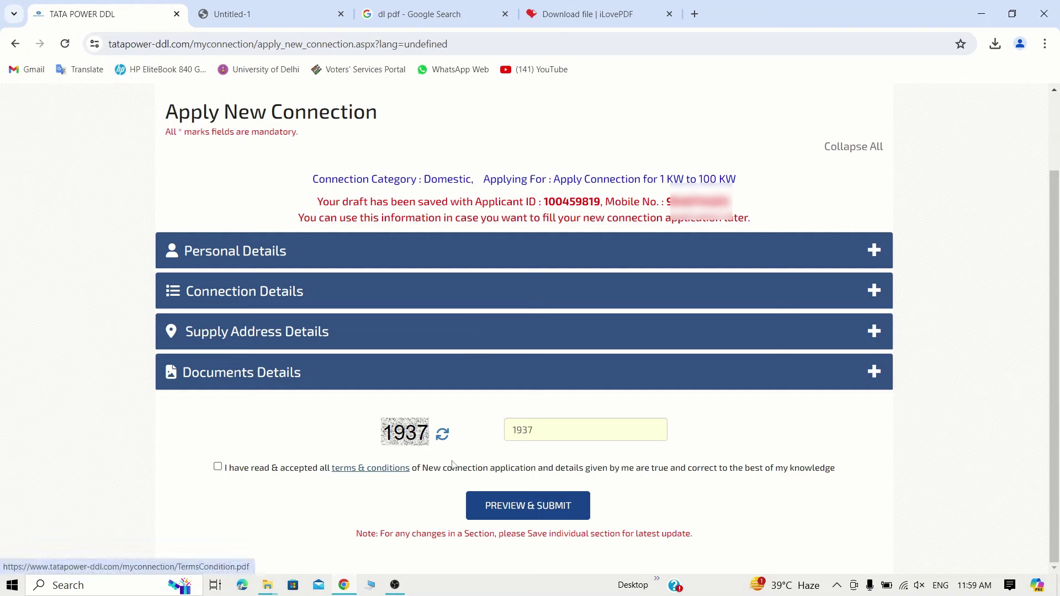
pyautogui.click(559, 433)
pyautogui.click(377, 493)
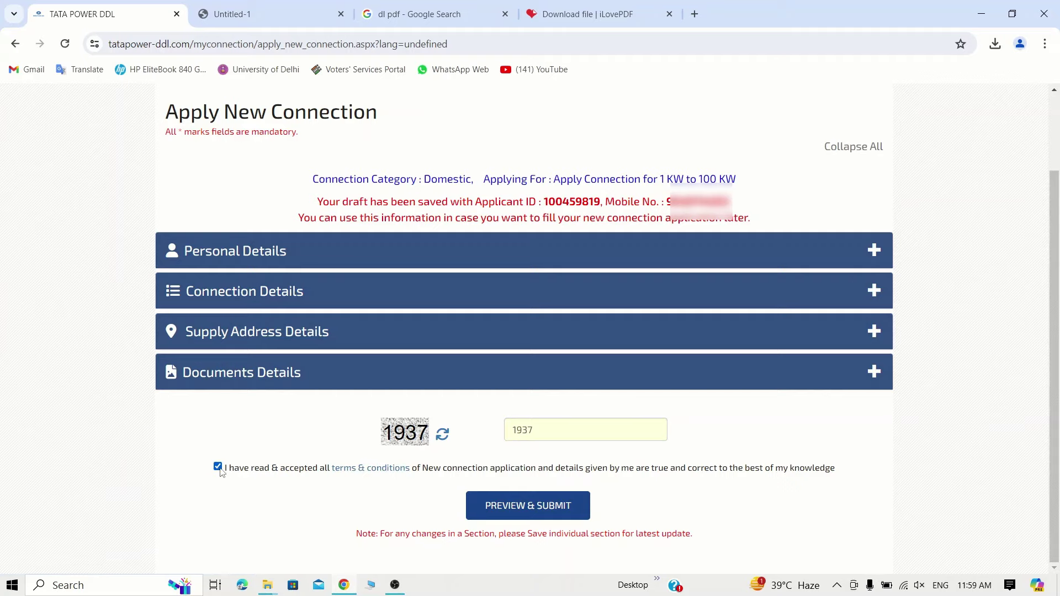
pyautogui.click(378, 469)
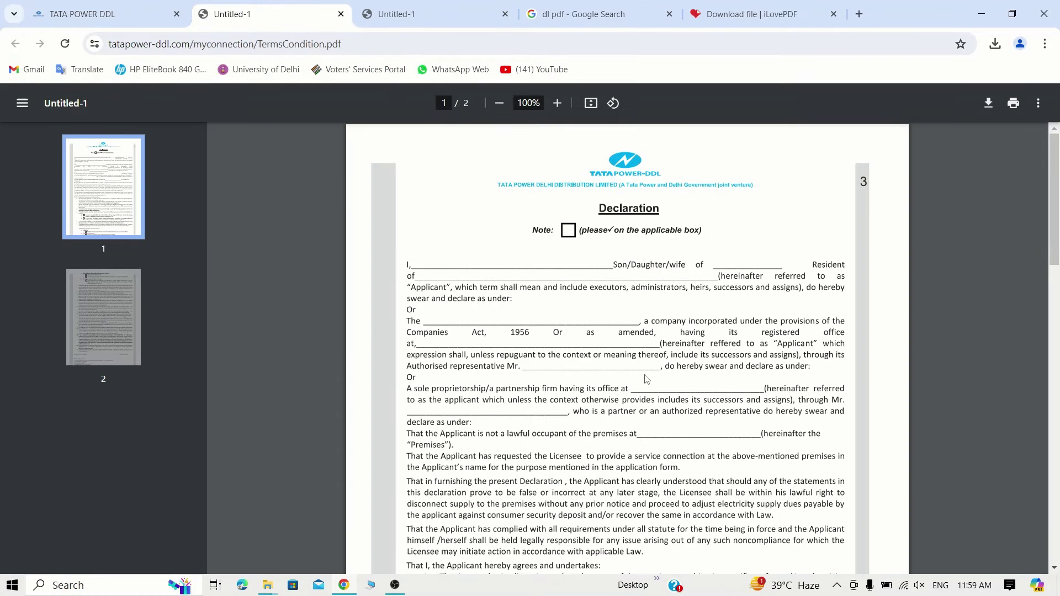
pyautogui.scroll(-20, 647, 379)
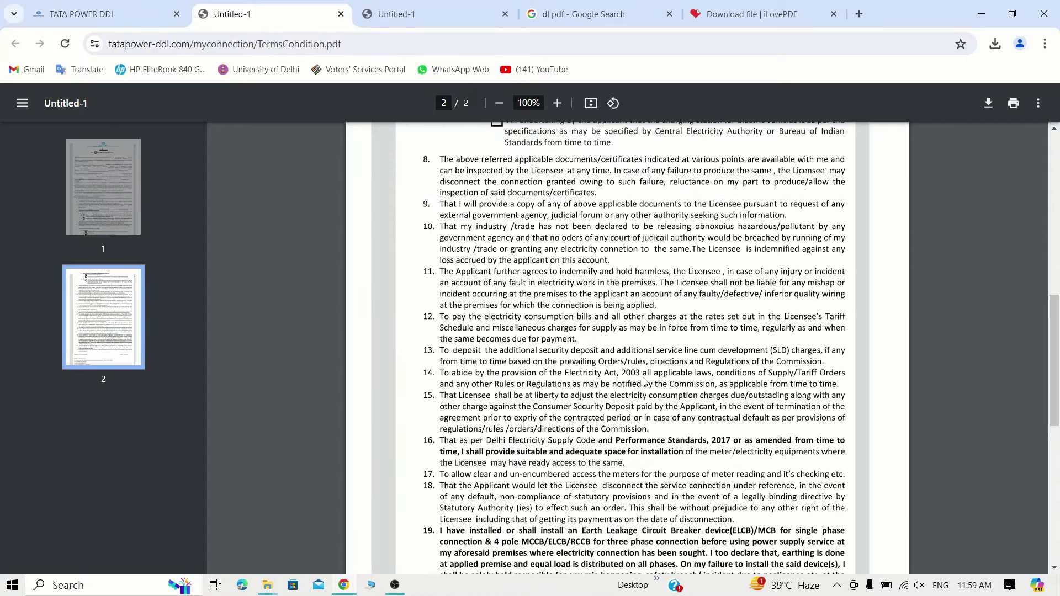
pyautogui.scroll(20, 644, 381)
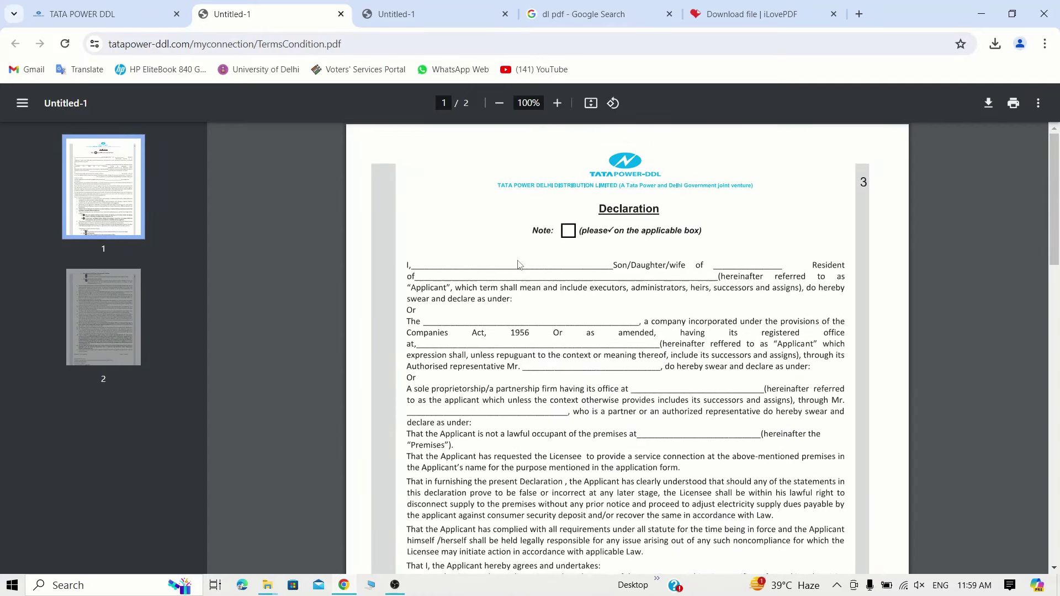
pyautogui.click(139, 5)
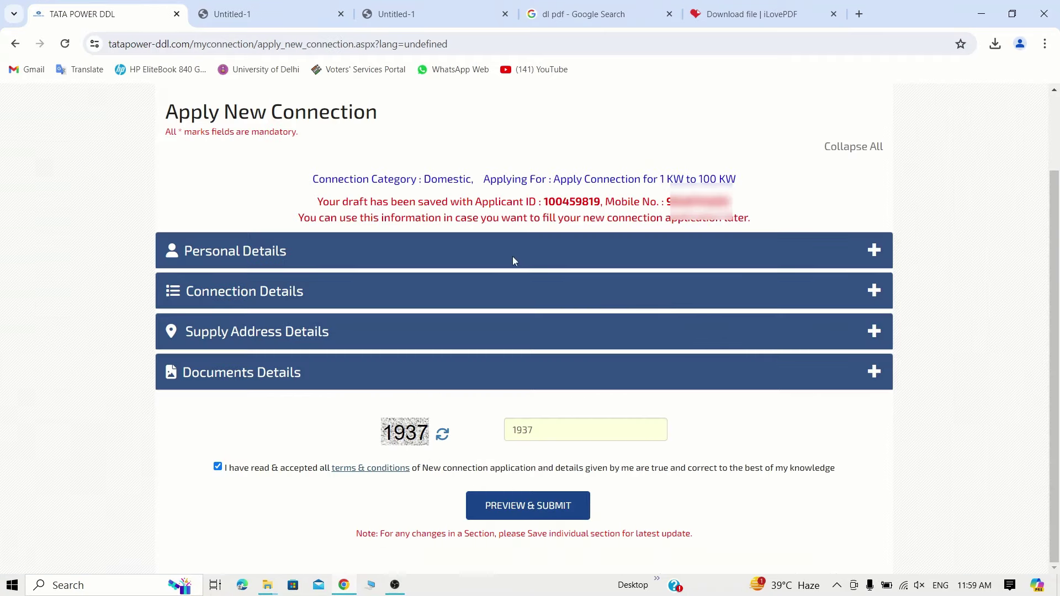
# Step: Review the full application in the PREVIEW & SUBMIT window and submit it
pyautogui.click(528, 515)
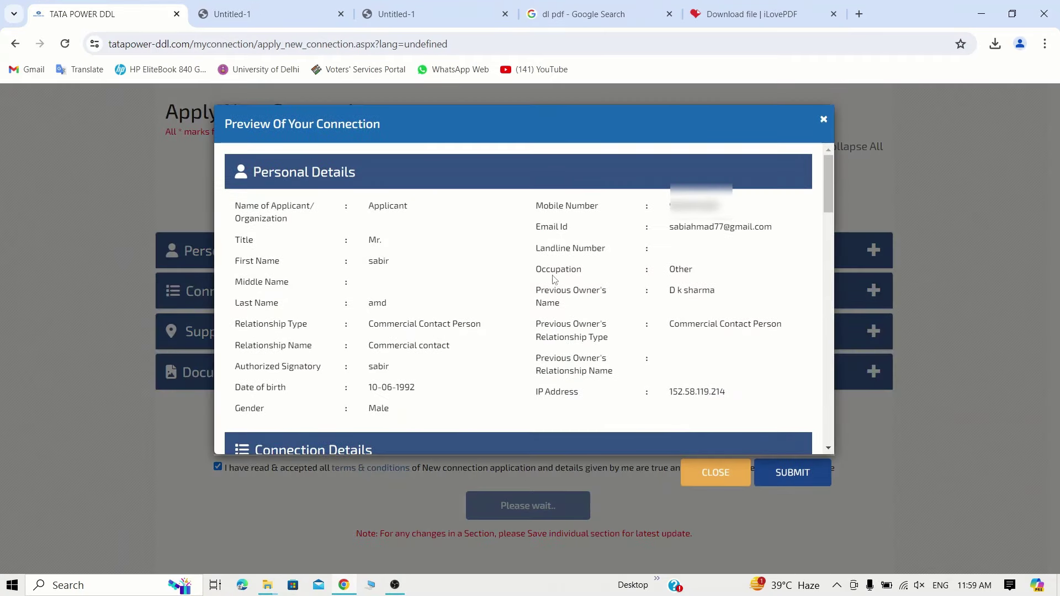
pyautogui.scroll(-10, 651, 376)
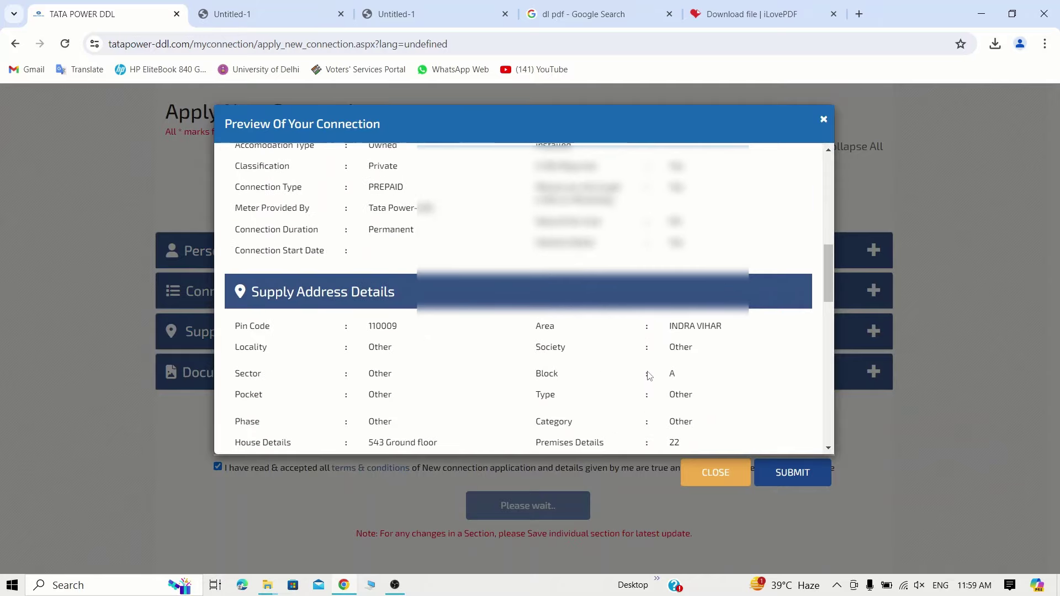
pyautogui.scroll(-5, 647, 376)
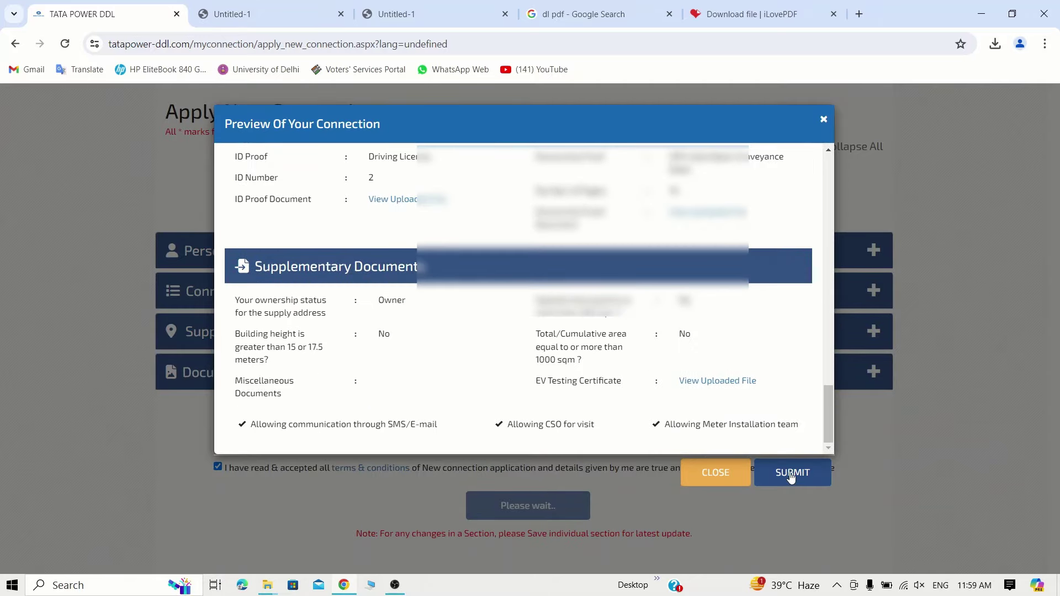
pyautogui.click(792, 476)
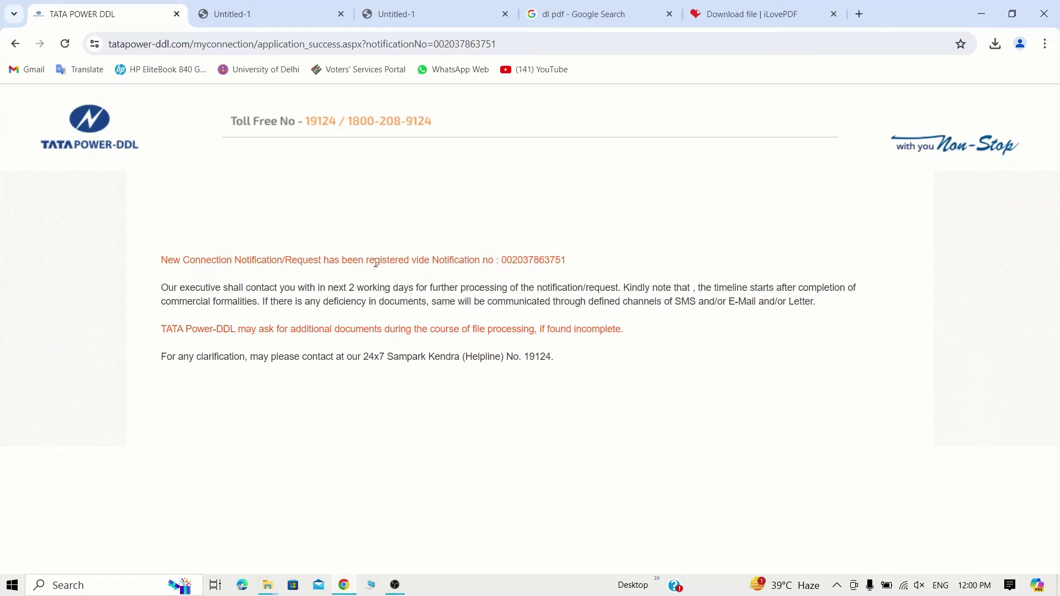
pyautogui.moveTo(435, 260); pyautogui.dragTo(617, 263)
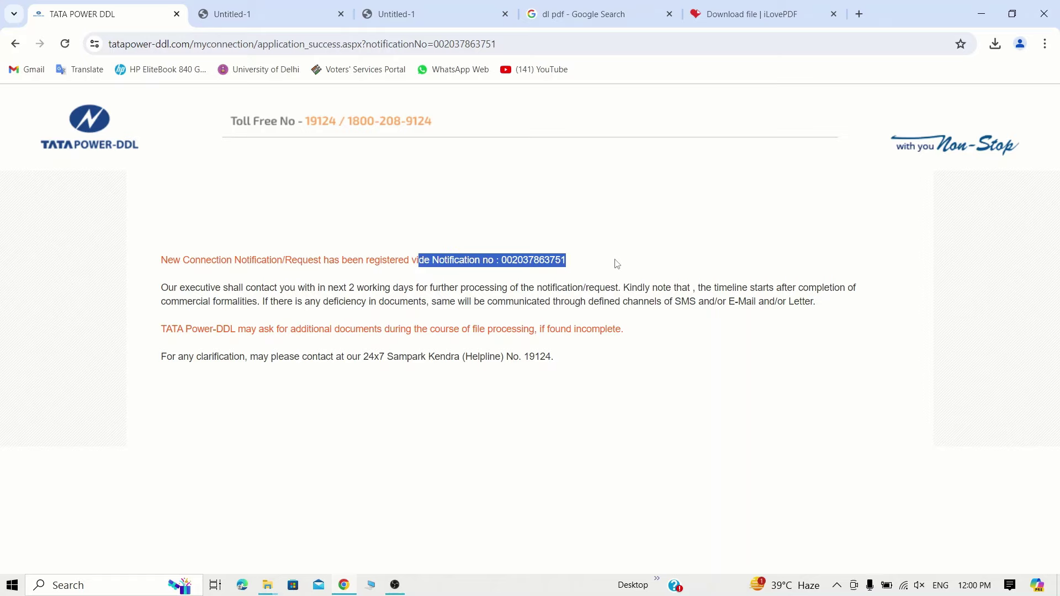
pyautogui.click(186, 288)
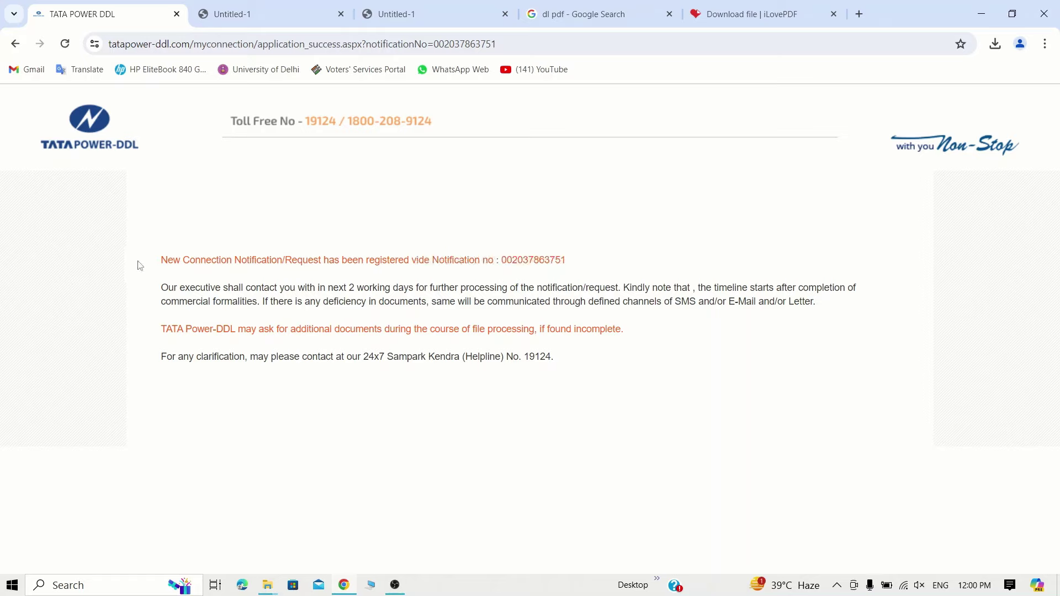
pyautogui.moveTo(139, 262); pyautogui.dragTo(610, 264)
pyautogui.click(644, 328)
pyautogui.moveTo(167, 287); pyautogui.dragTo(406, 288)
pyautogui.click(361, 285)
pyautogui.moveTo(319, 287); pyautogui.dragTo(510, 284)
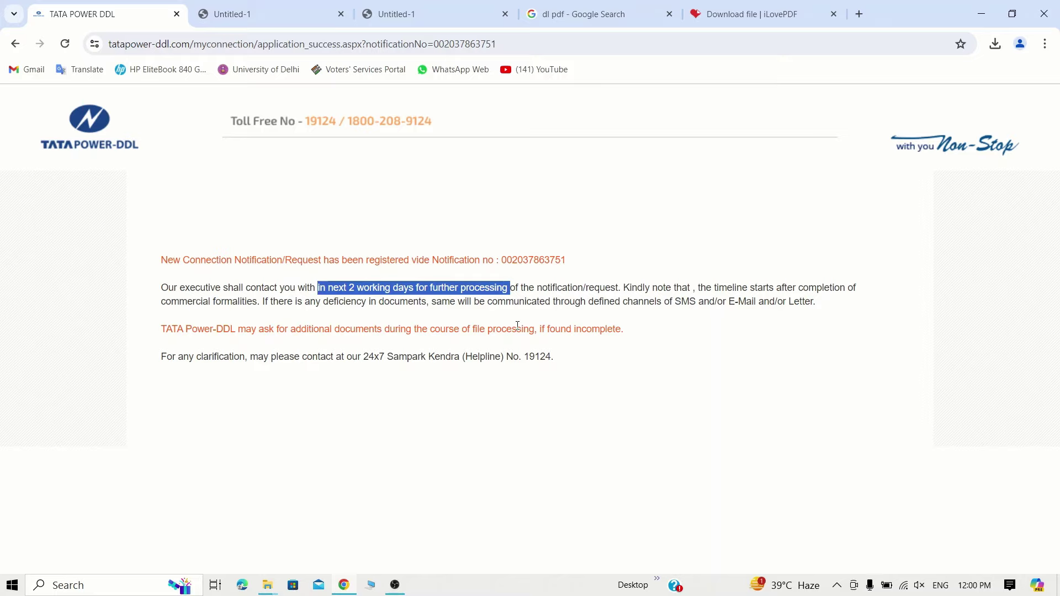
pyautogui.click(586, 293)
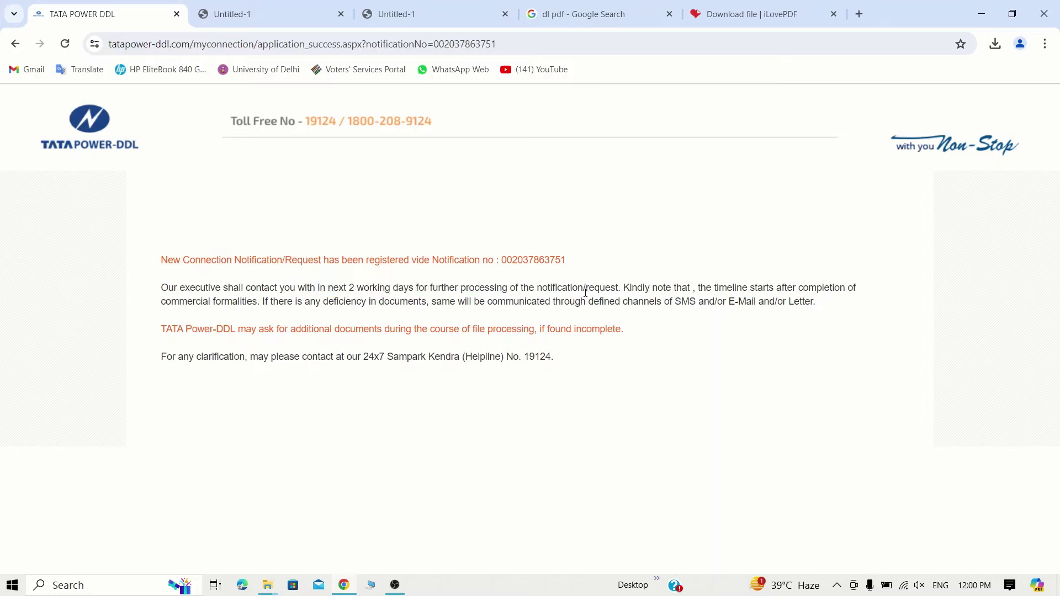